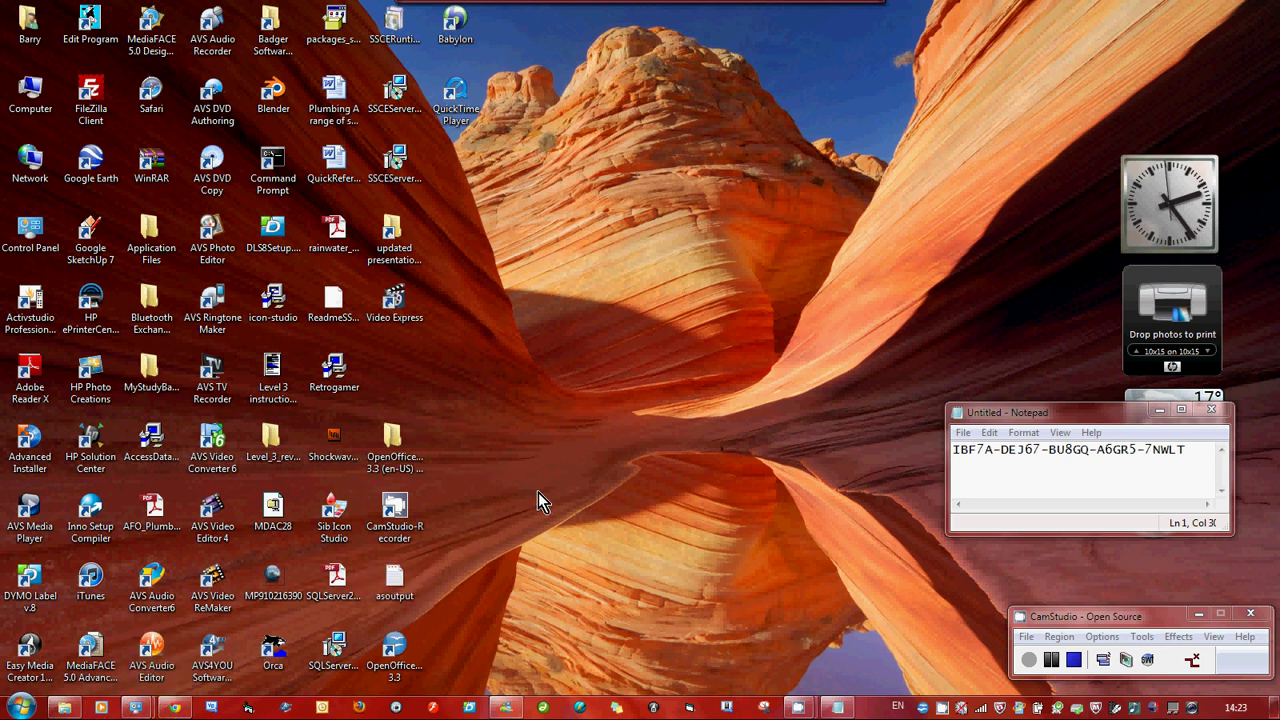
Restore the New Level 2 review folder window and select the setup application
mouse_move(64, 707)
click(100, 640)
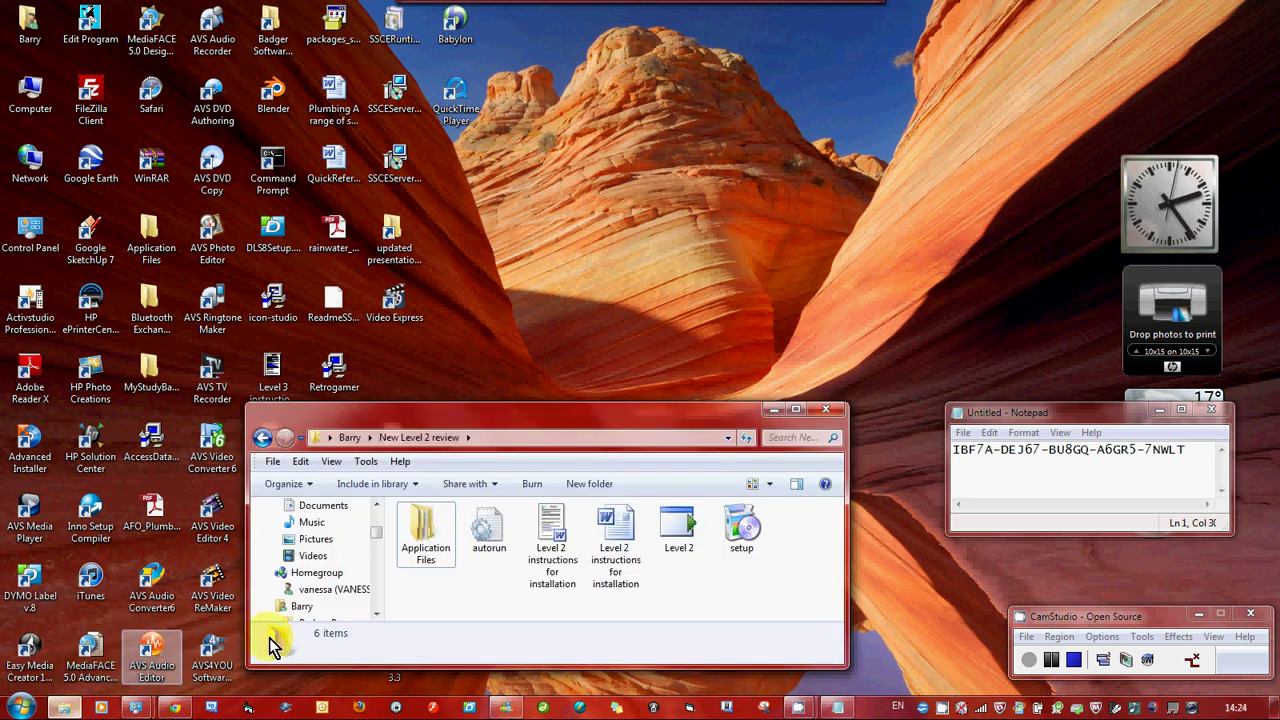
drag(682, 412, 849, 194)
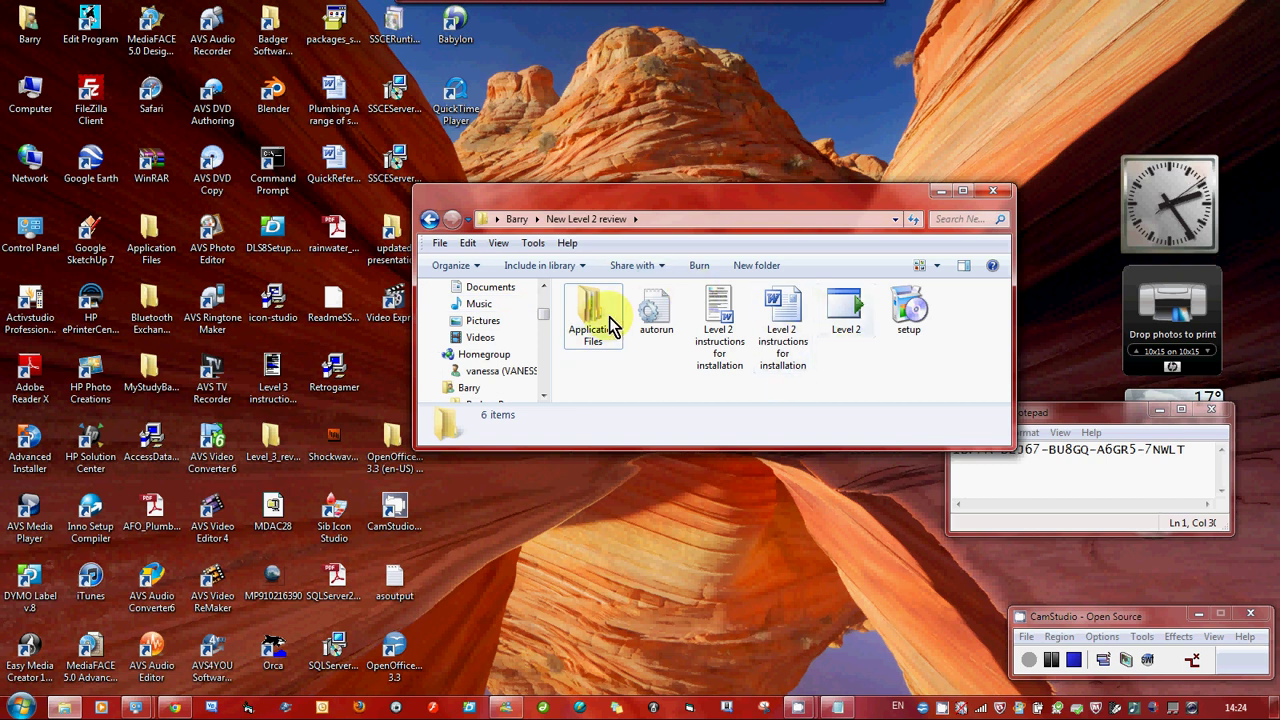
click(912, 318)
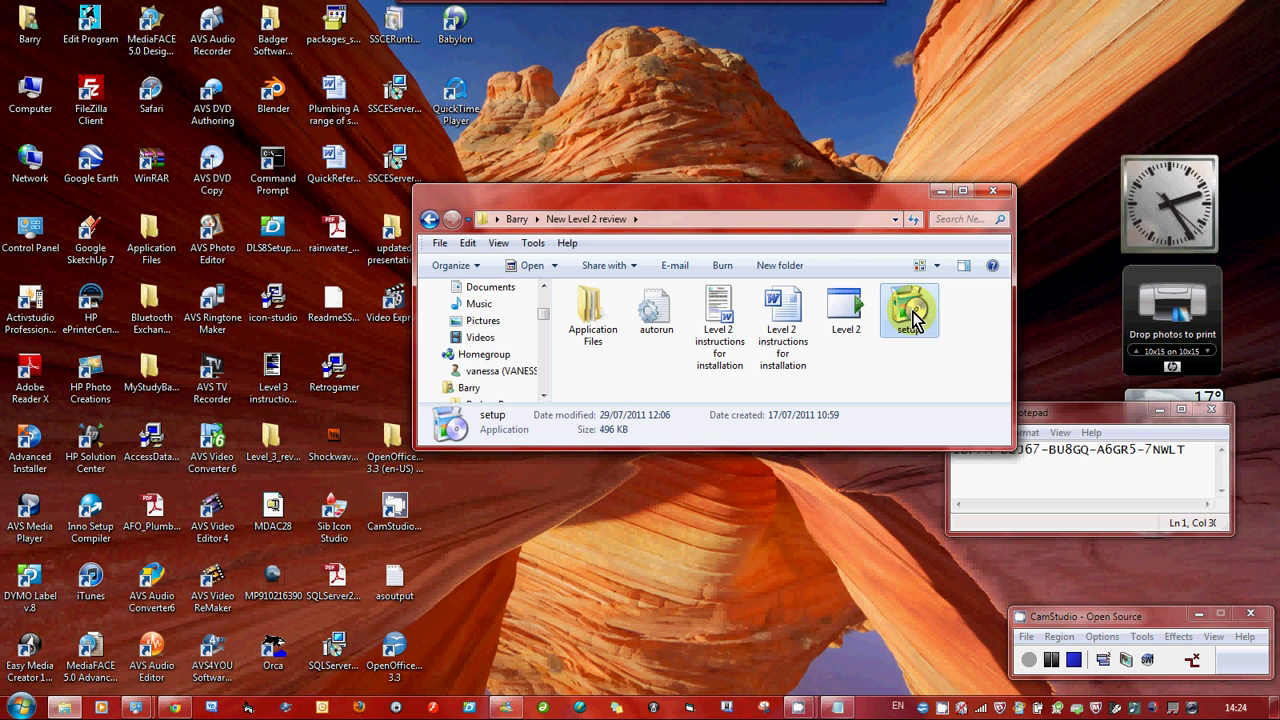
drag(788, 197, 752, 359)
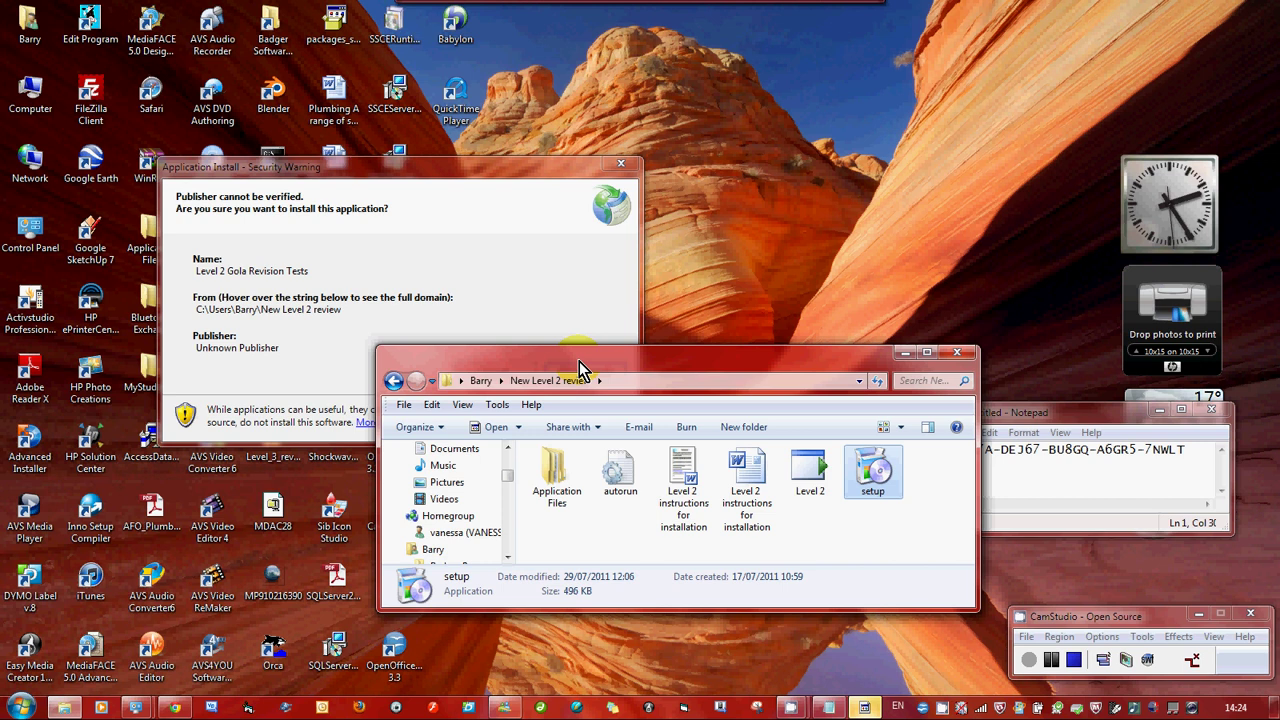
Move the folder window aside and accept installing Level 2 Gola Revision Tests despite the unverified publisher
drag(579, 361, 569, 508)
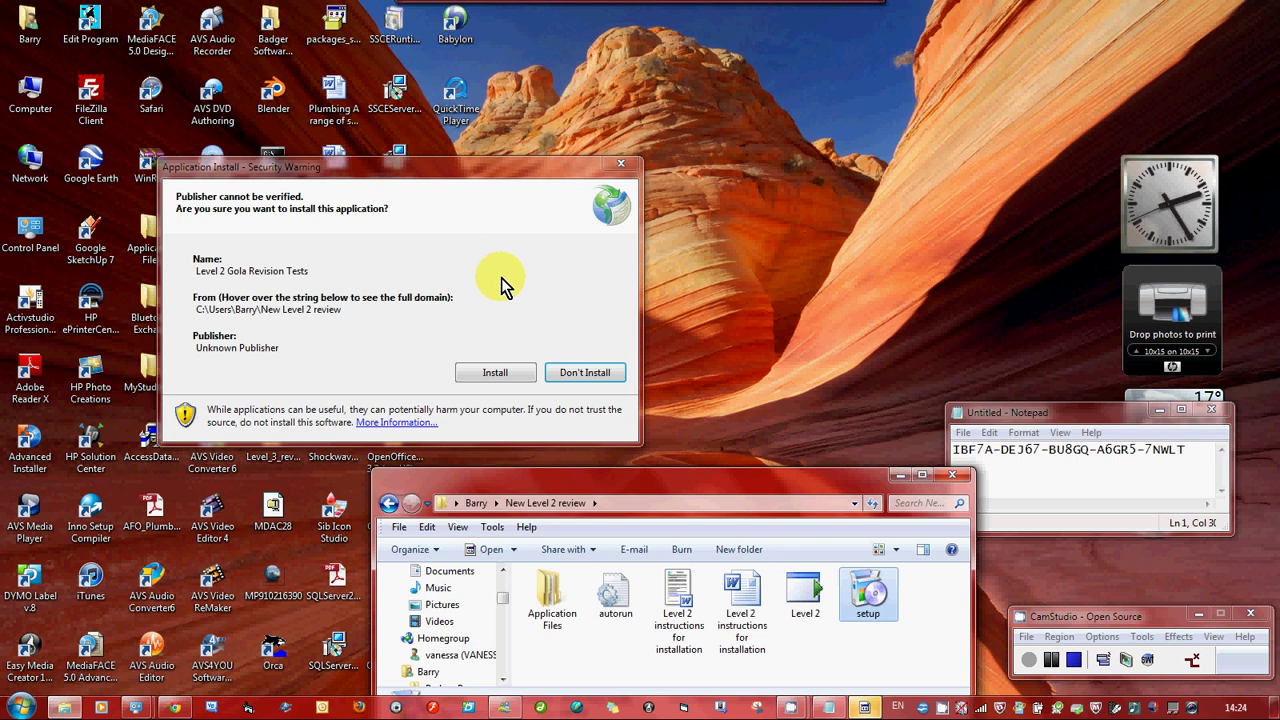
click(496, 373)
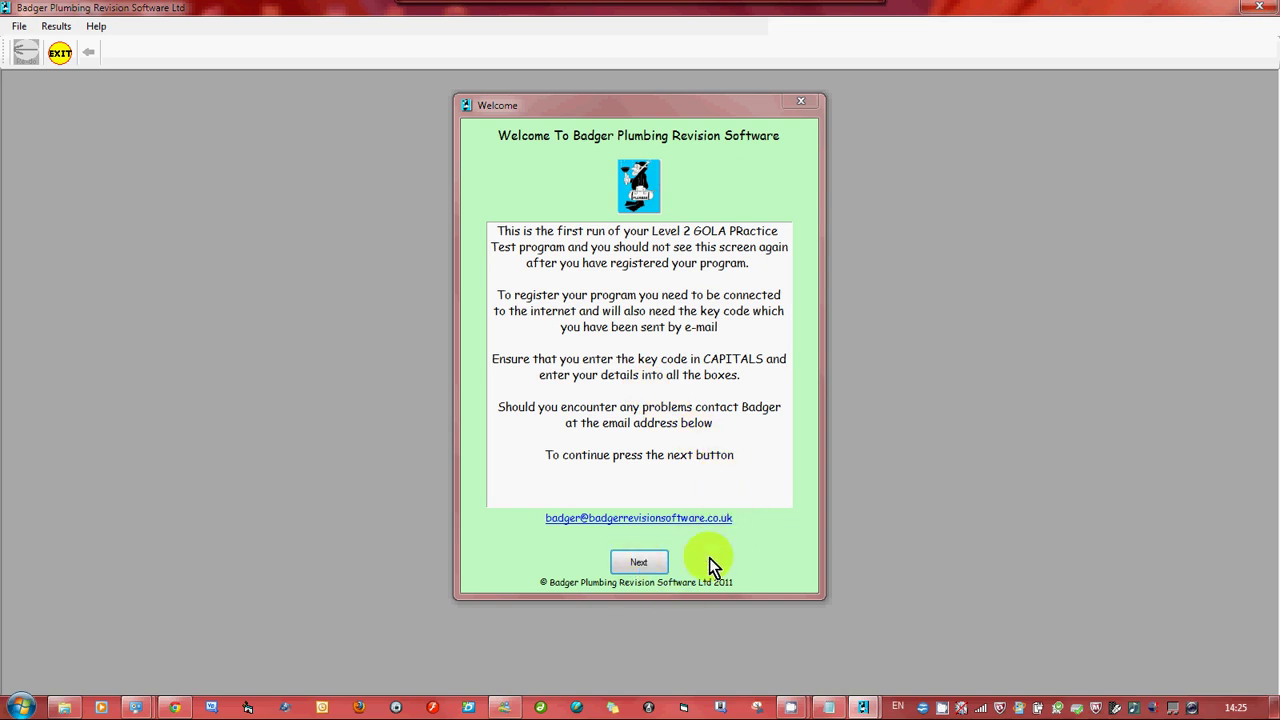
Continue to the registration form and enter the username and account password
click(636, 563)
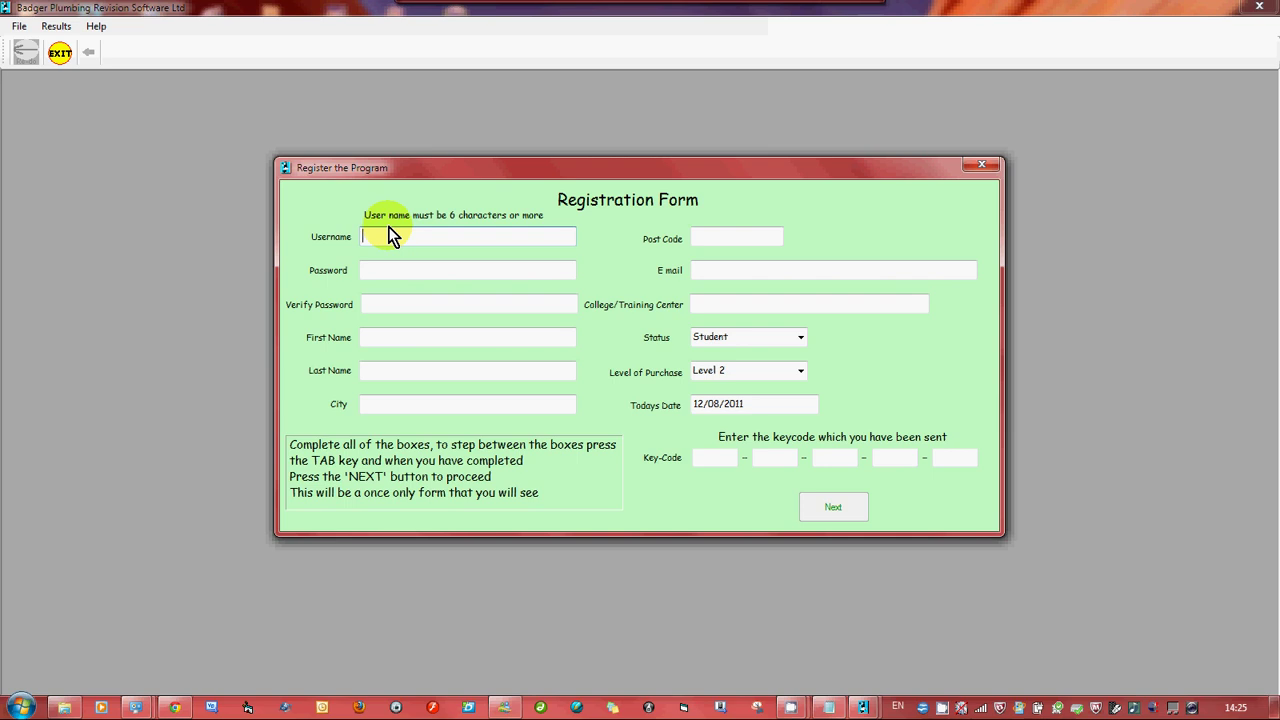
text(badger3)
click(403, 270)
text(**)
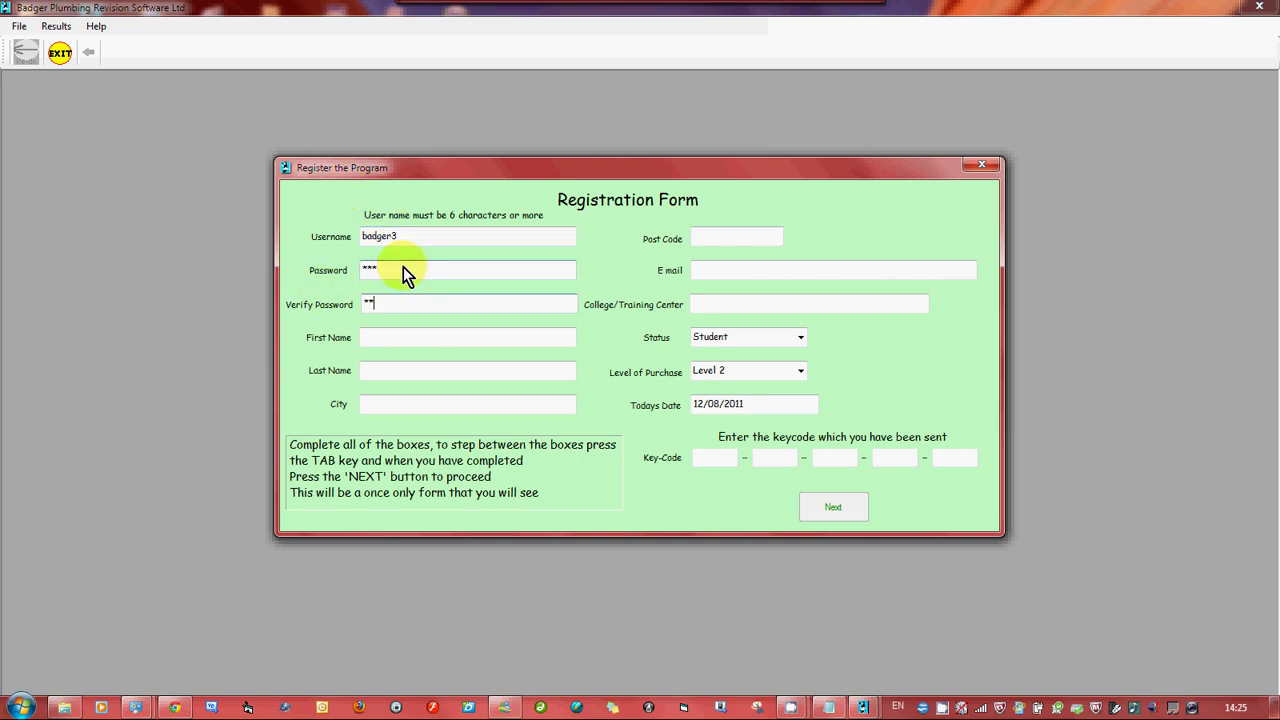
Fill in the first name, last name, city and post code fields
key(Tab)
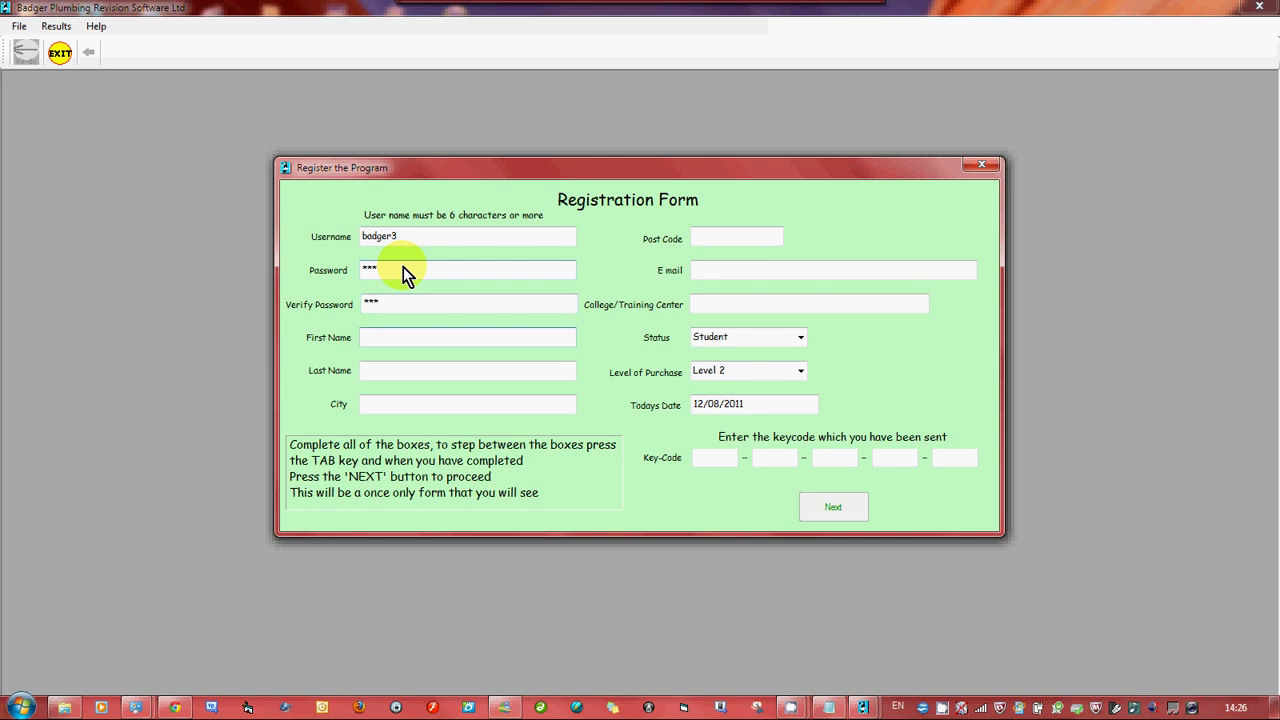
key(Tab)
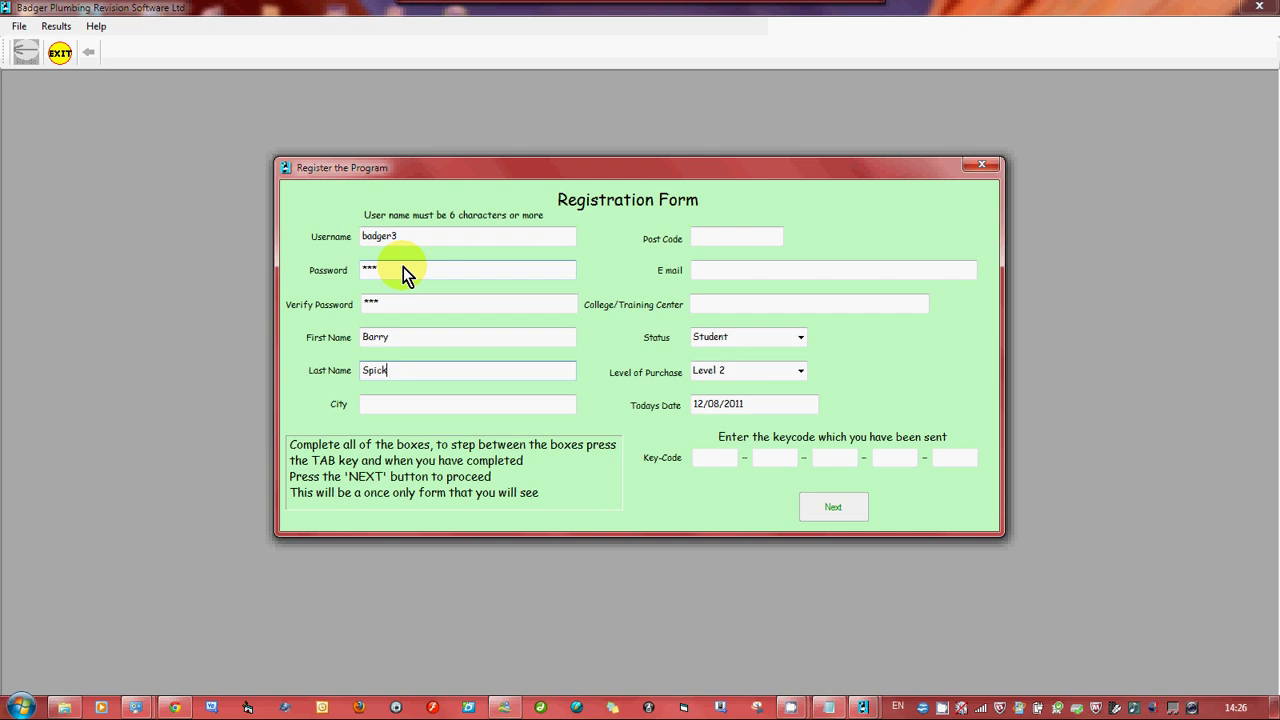
key(Tab)
text(H)
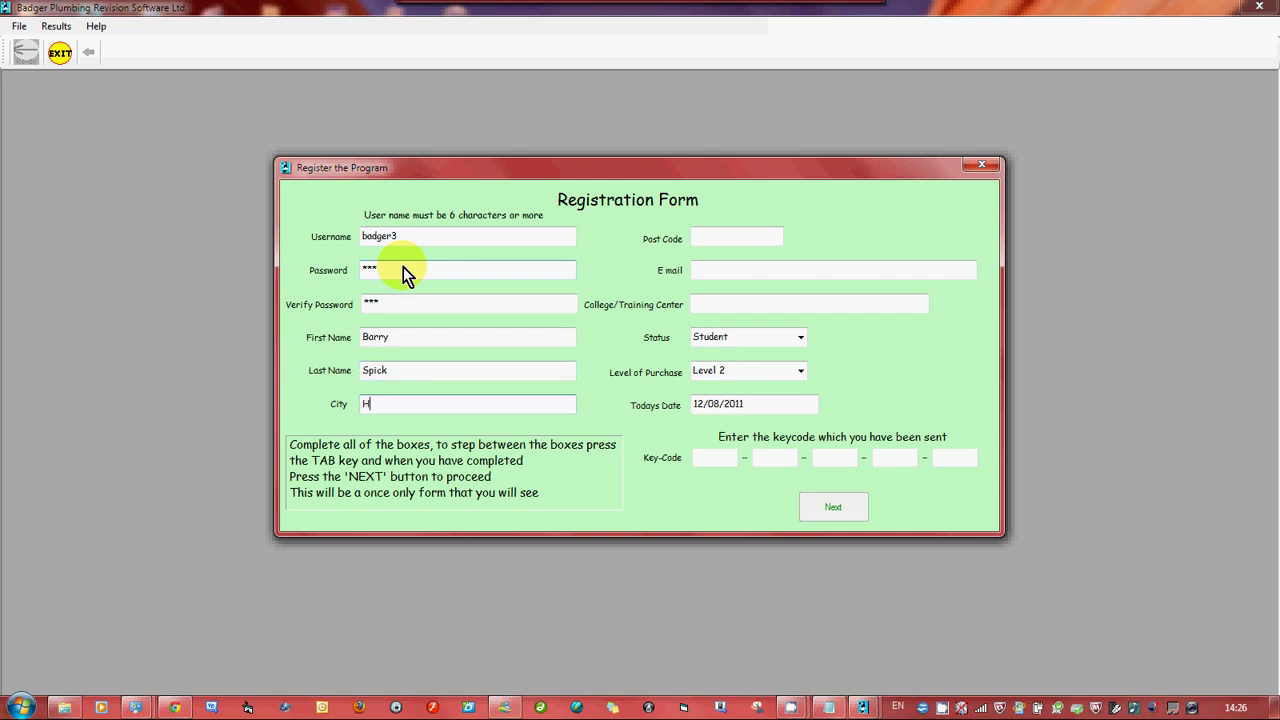
text(ULL)
key(BackSpace)
key(BackSpace)
key(BackSpace)
key(BackSpace)
text(HULL)
key(Tab)
text(HU12 )
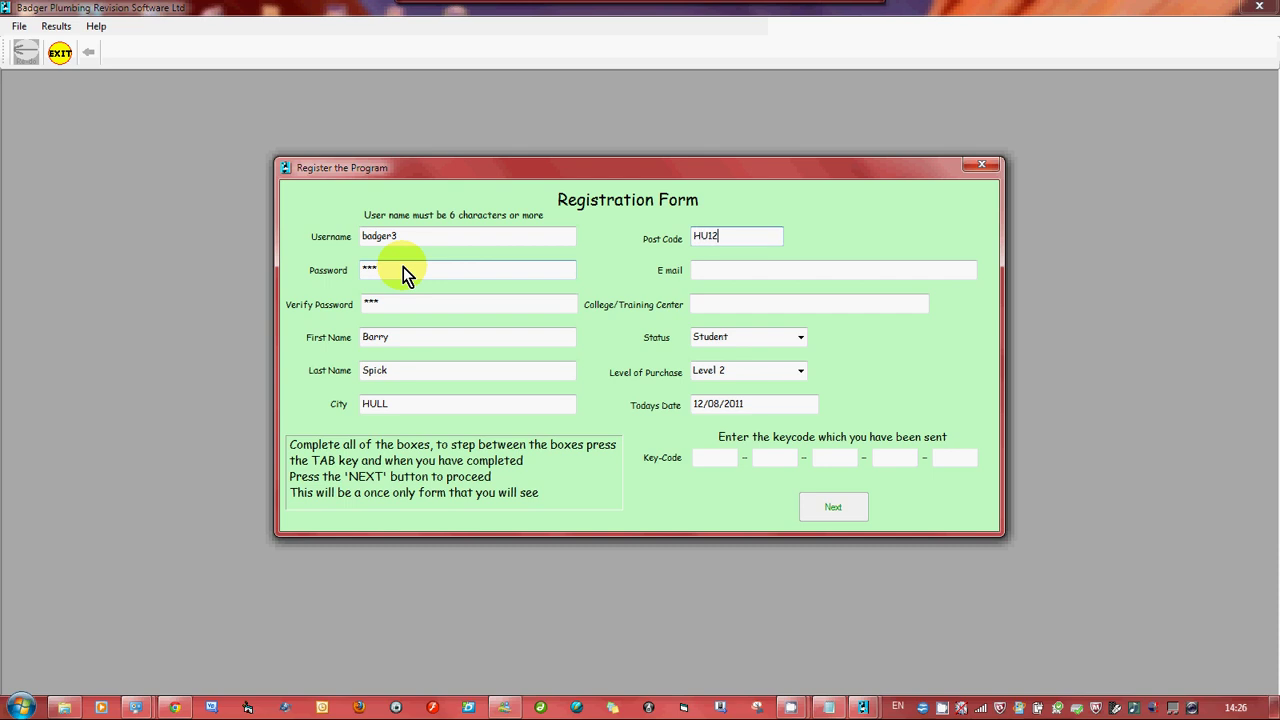
text(9td)
key(Tab)
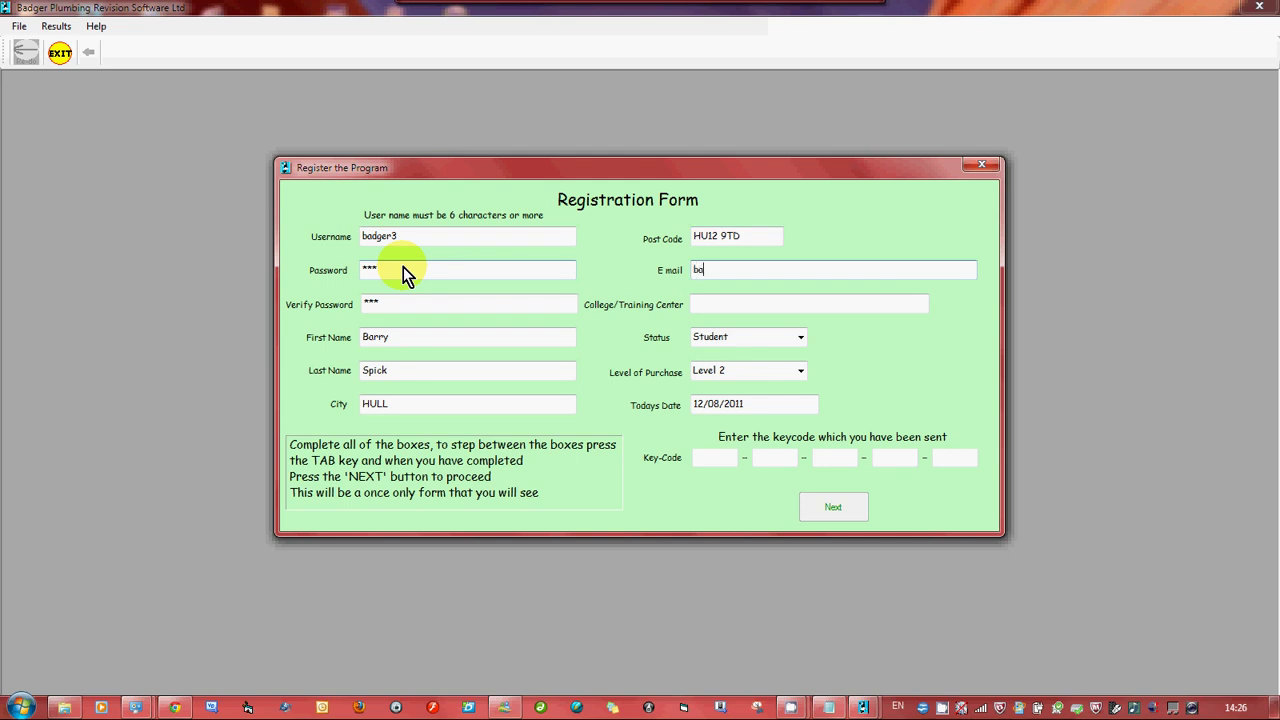
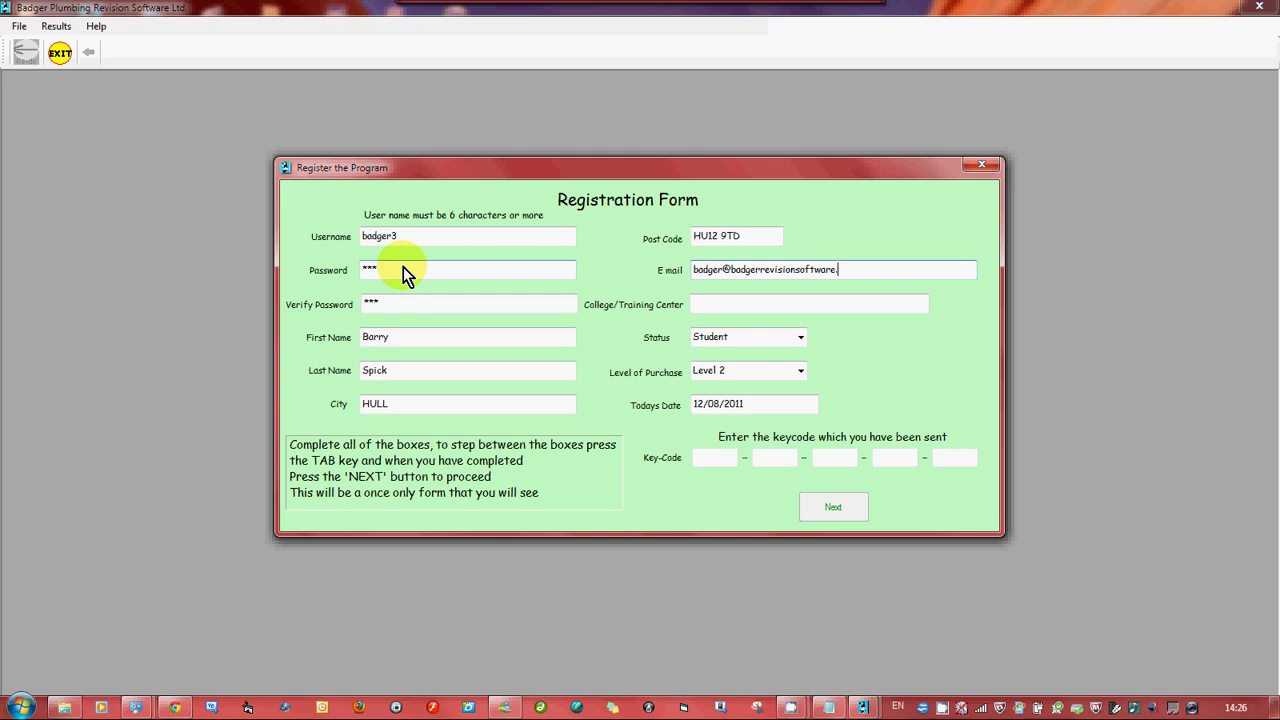
Enter the e-mail address and college, and set the status to Lecturer
key(Tab)
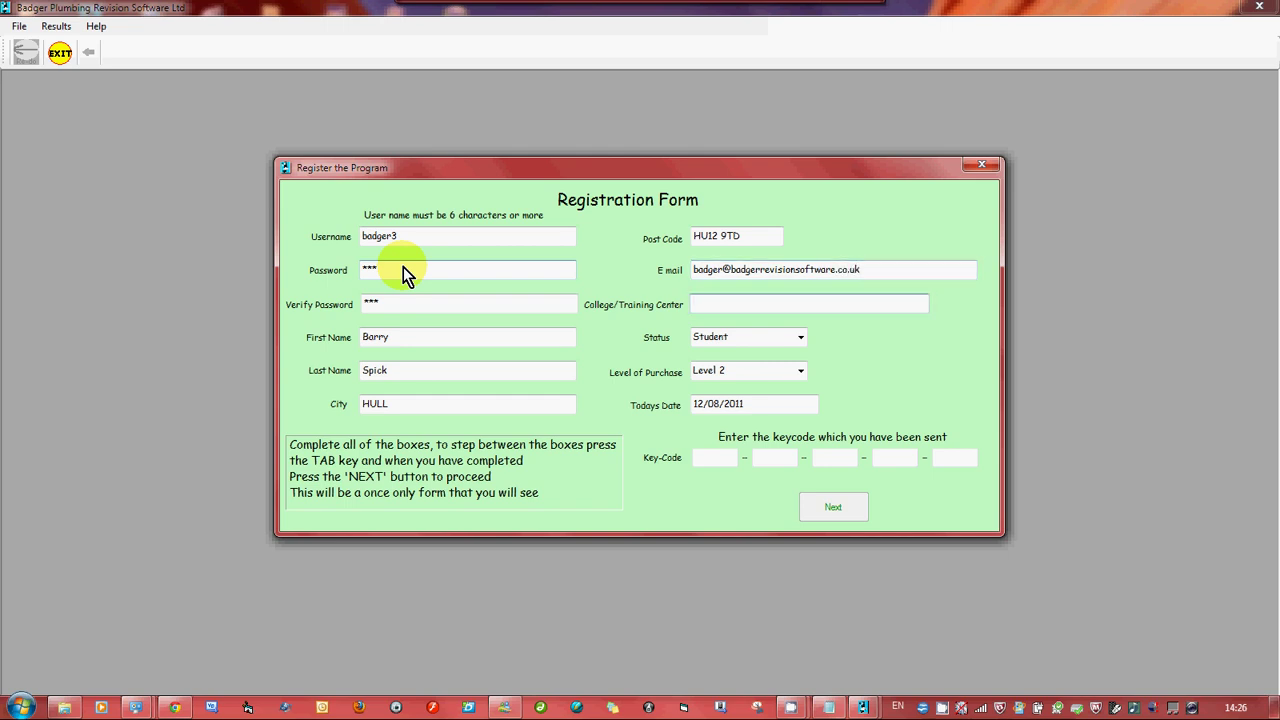
text(hull college)
key(Tab)
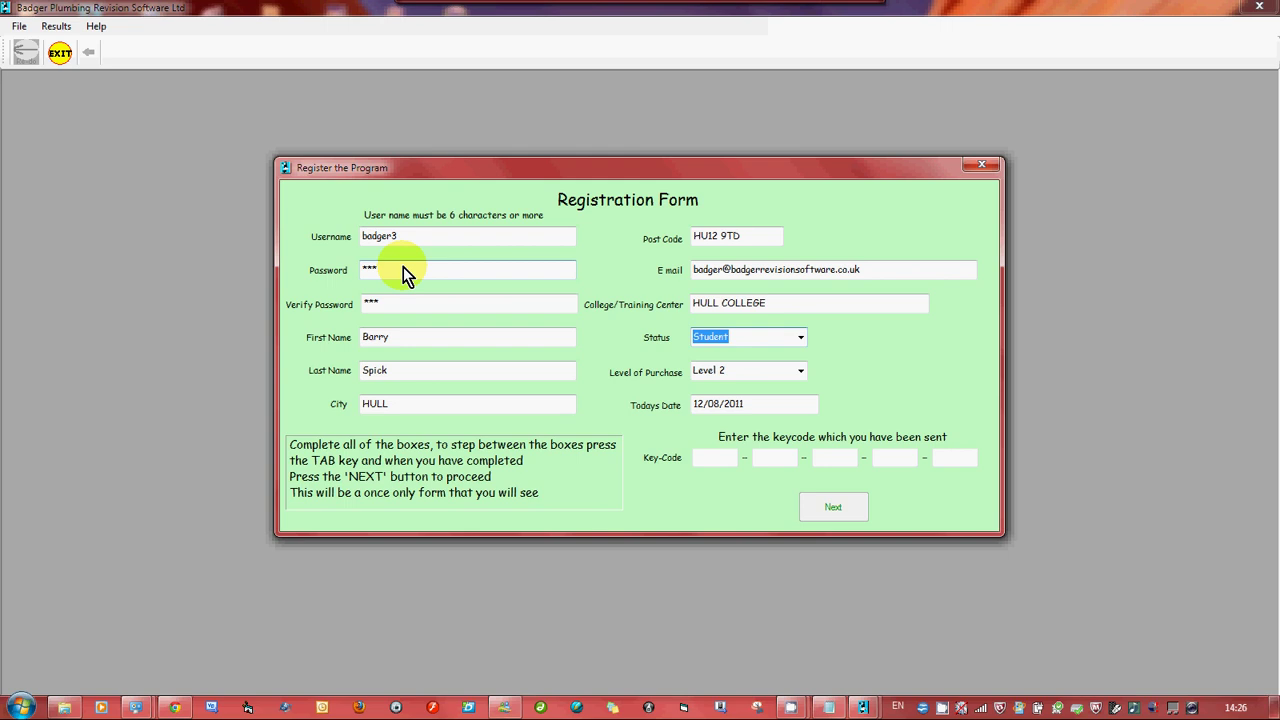
click(800, 337)
click(752, 363)
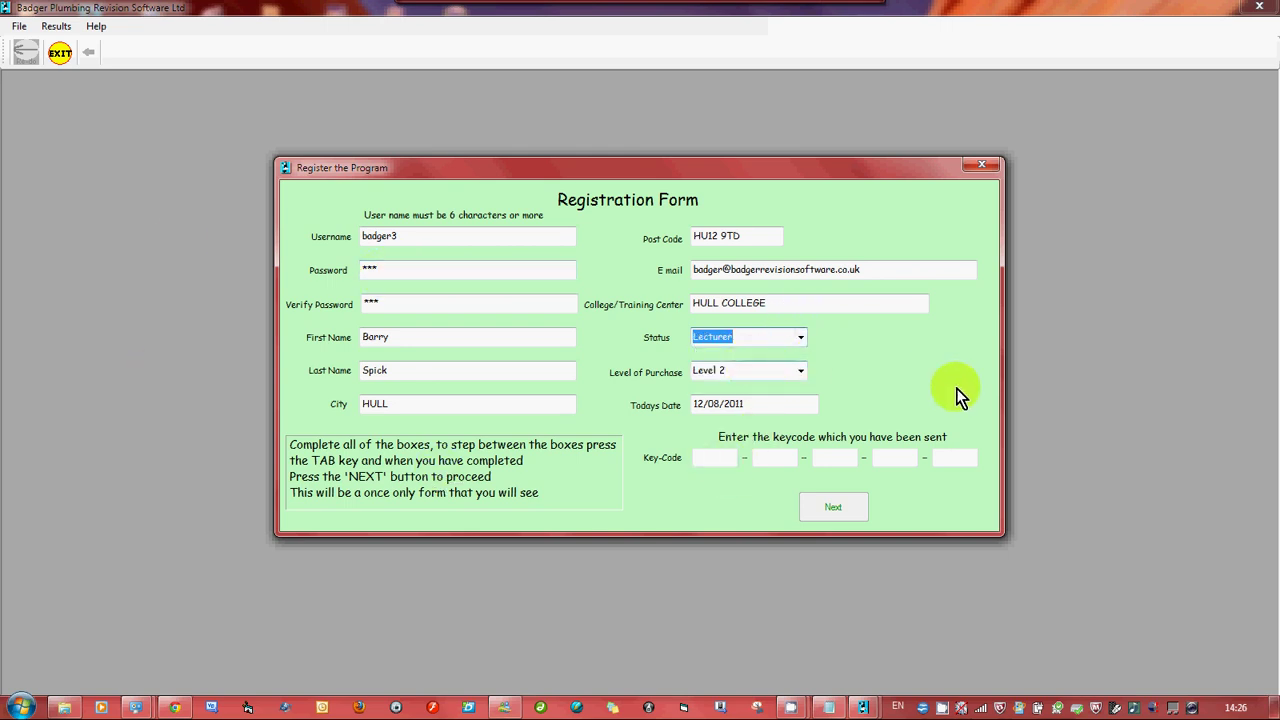
key(Tab)
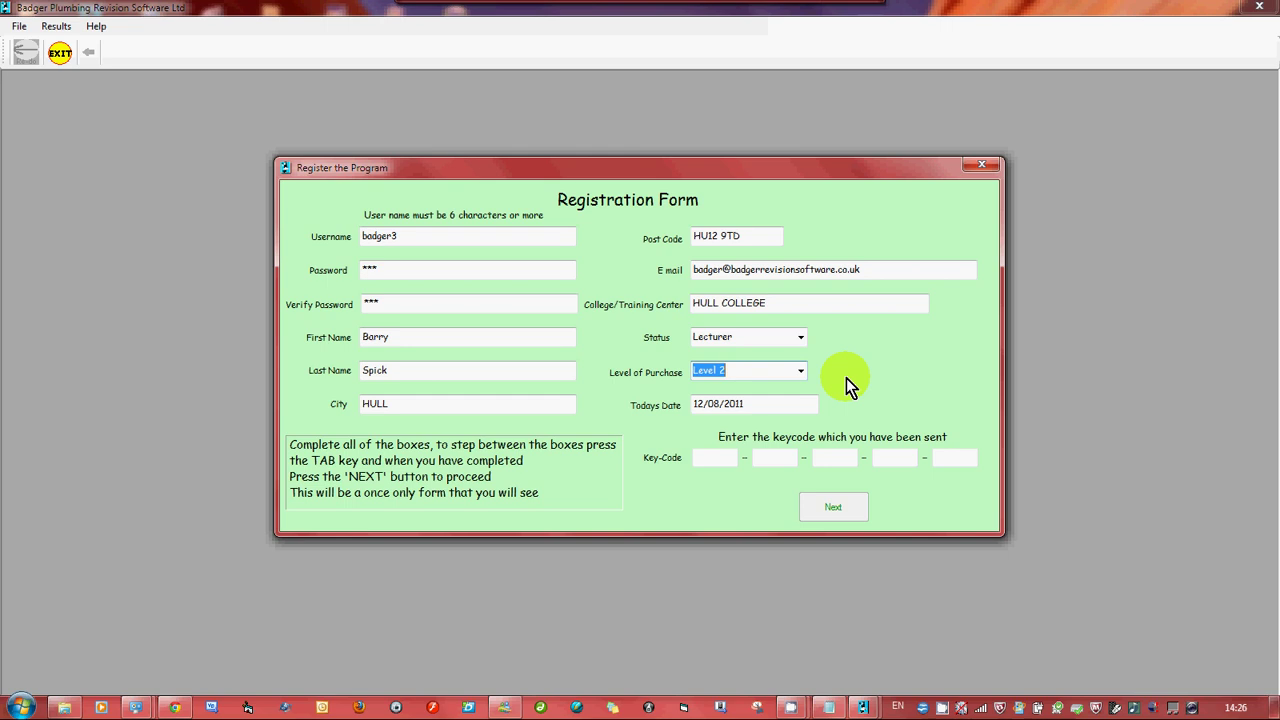
key(Tab)
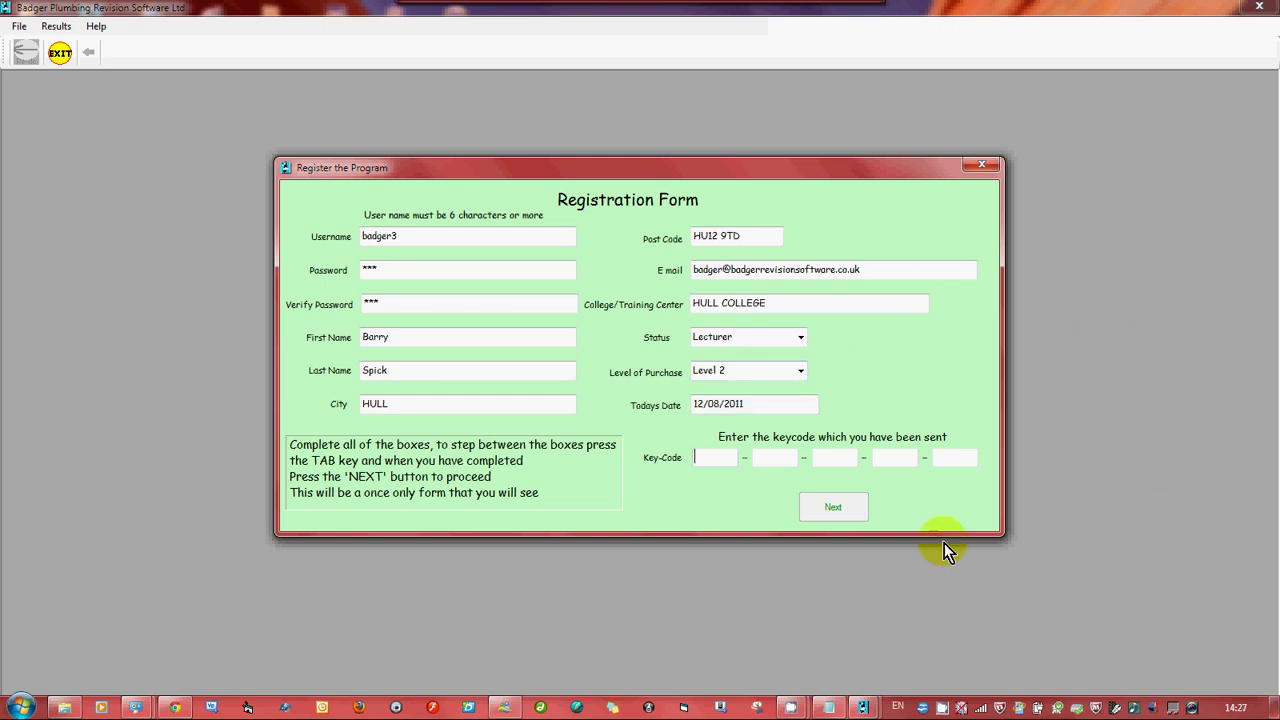
Place the key-code note beside the form and paste the first key group into Key-Code box 1
click(833, 714)
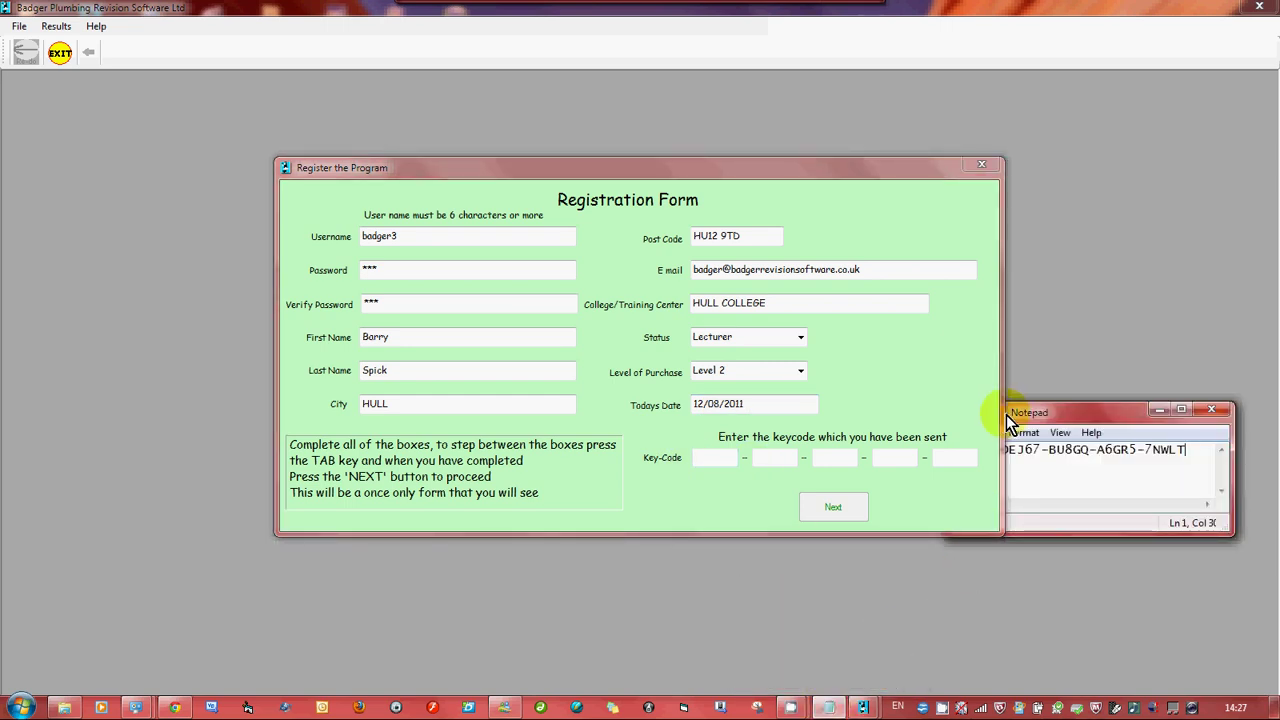
drag(1052, 412, 1107, 404)
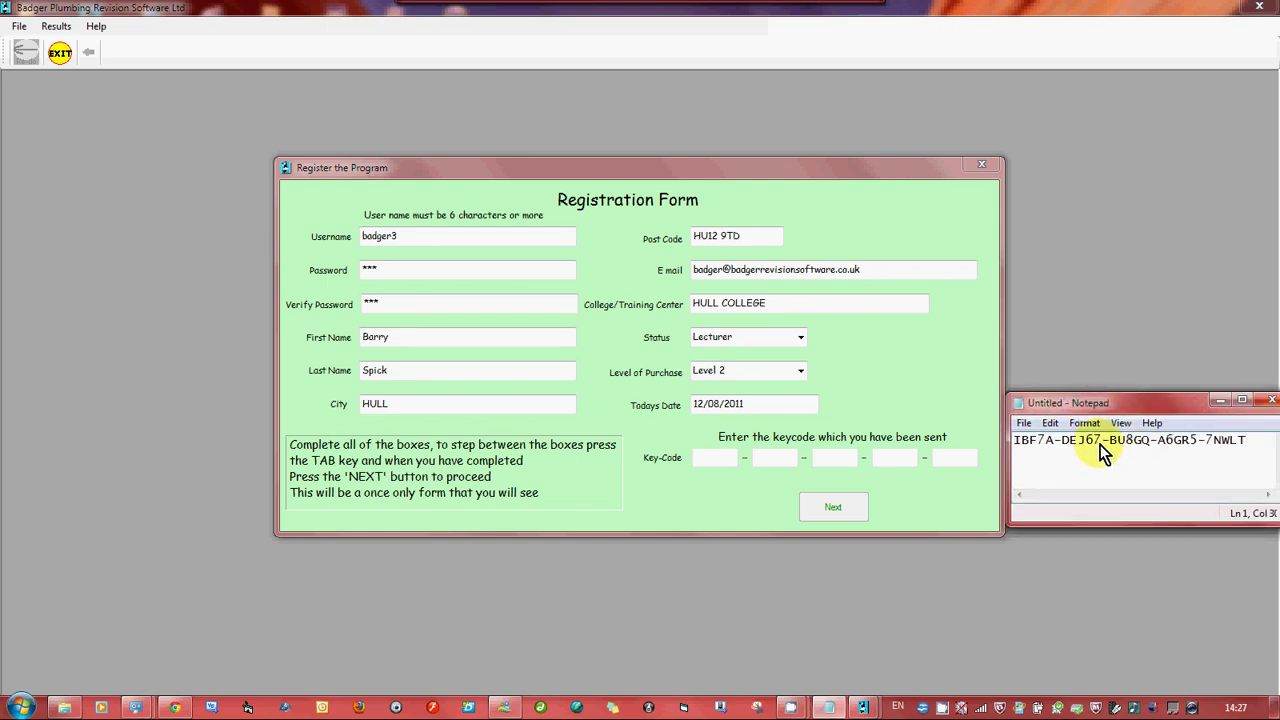
drag(1120, 404, 1142, 399)
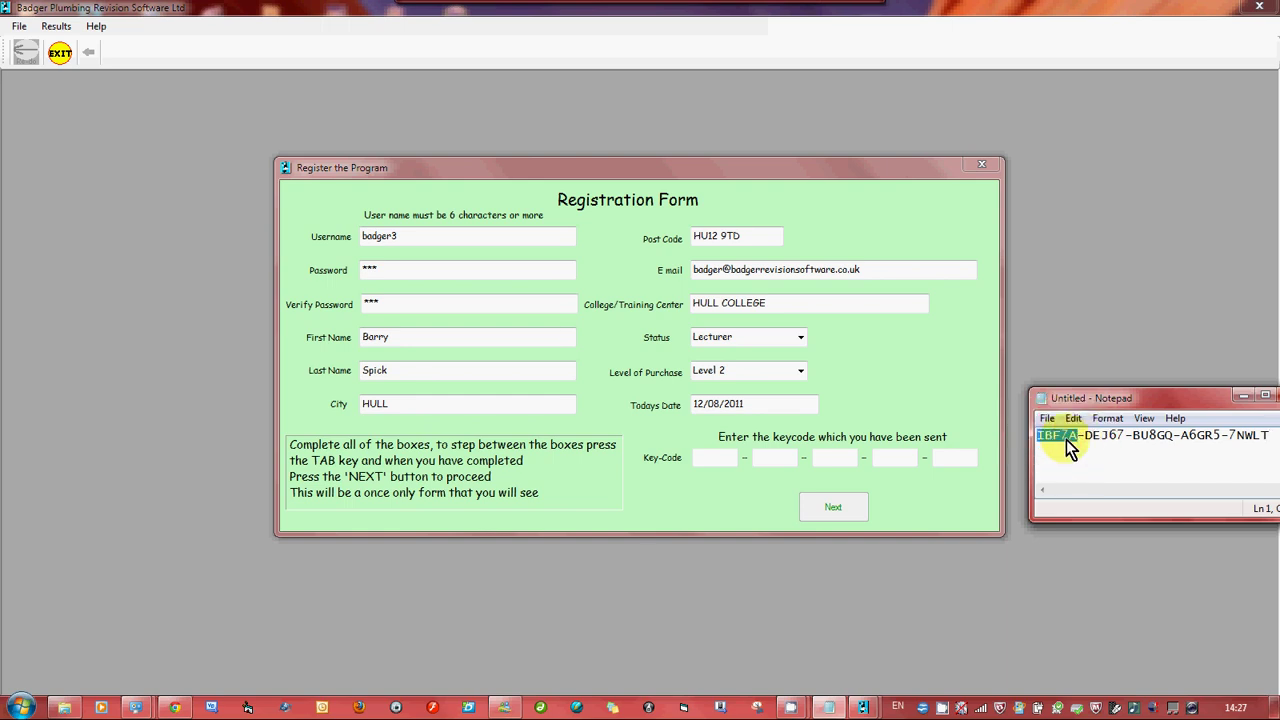
right_click(1065, 438)
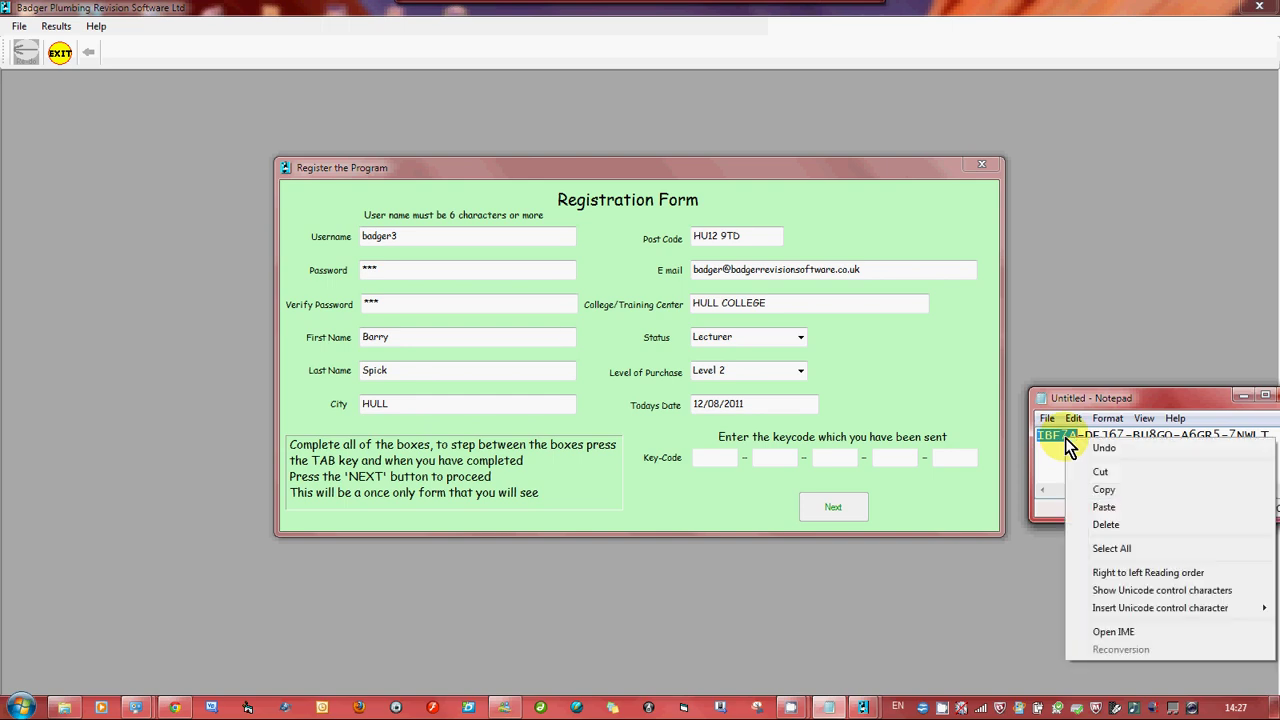
click(1103, 490)
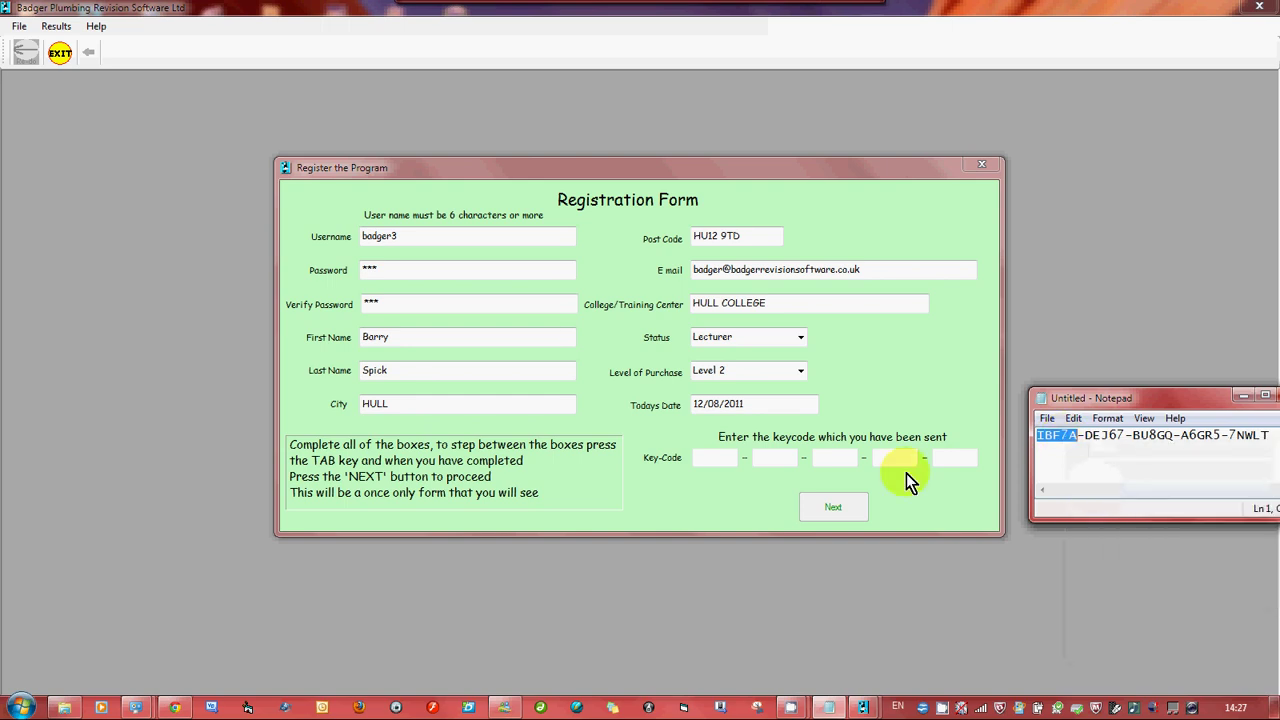
click(714, 459)
key(ctrl+v)
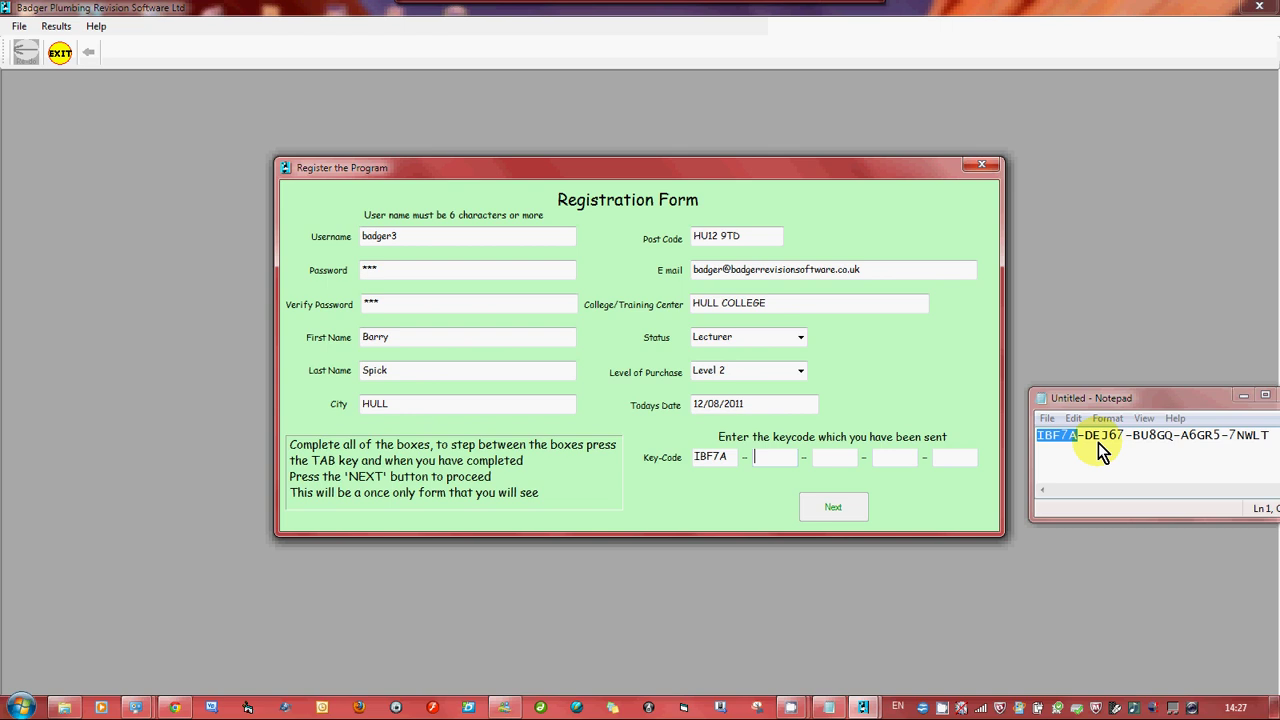
Copy the second and third key groups into their Key-Code boxes
drag(1087, 439, 1123, 438)
right_click(1117, 437)
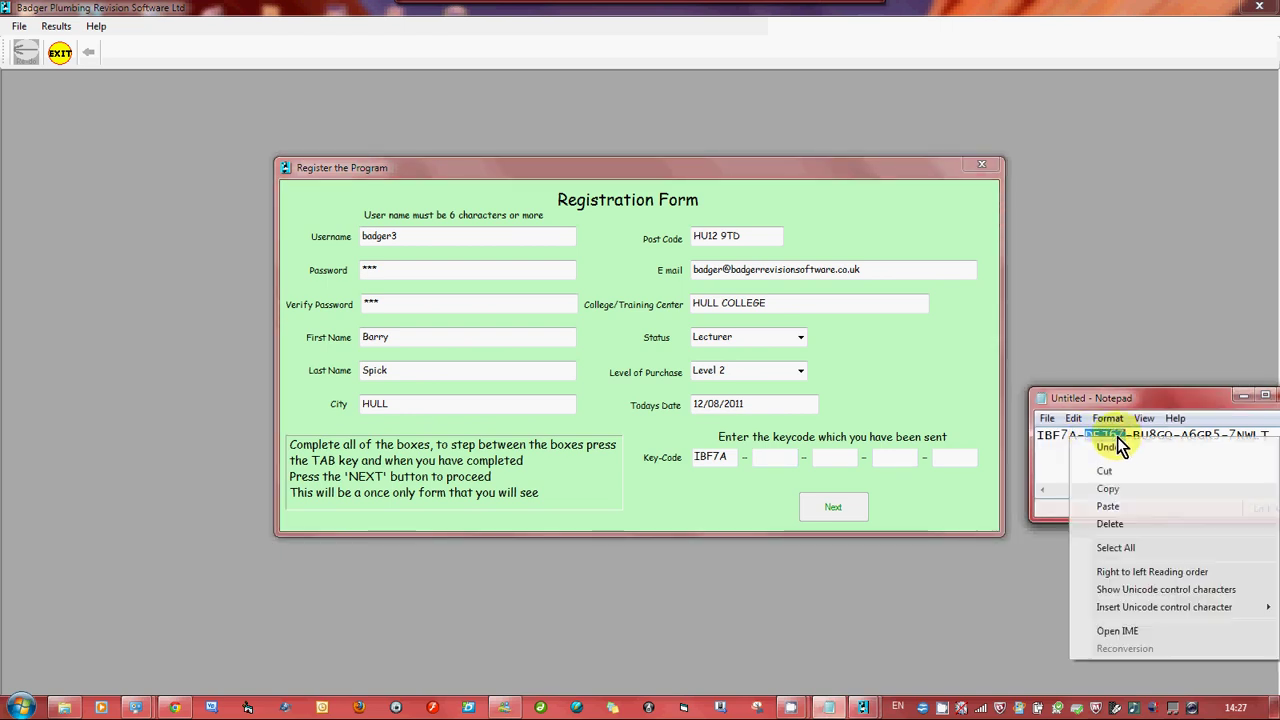
click(1108, 488)
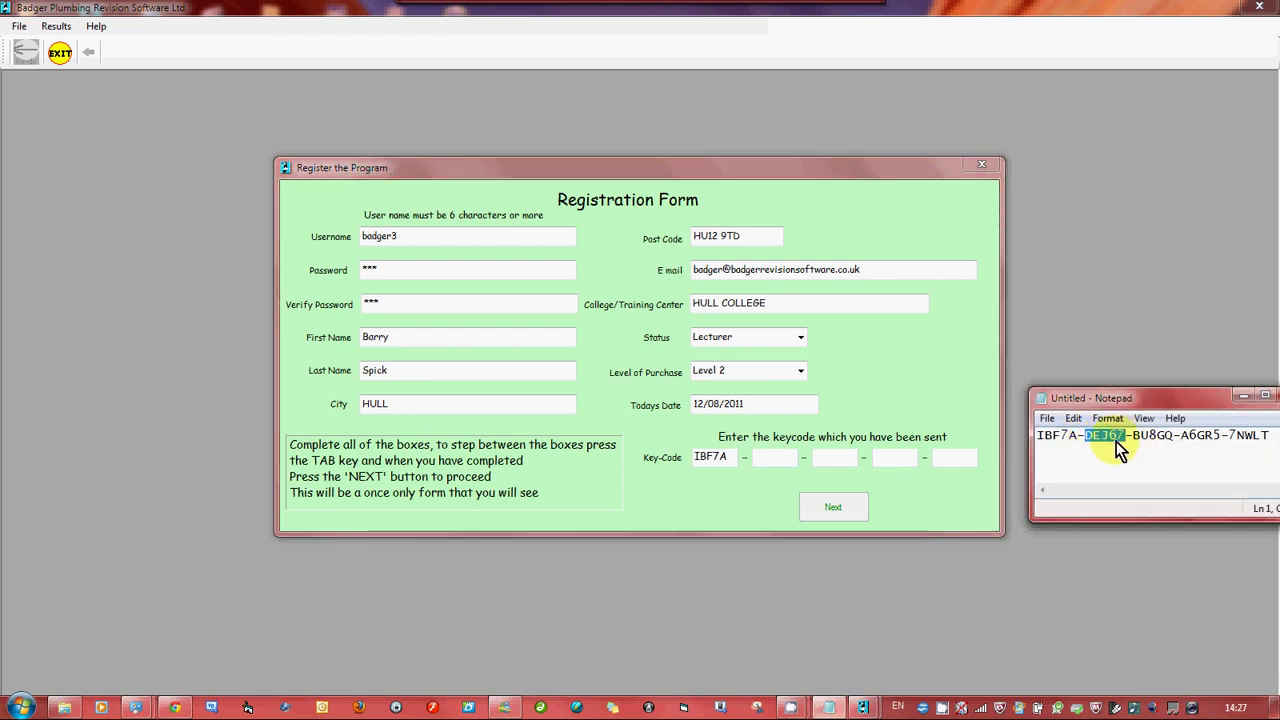
click(779, 459)
key(ctrl+v)
key(Tab)
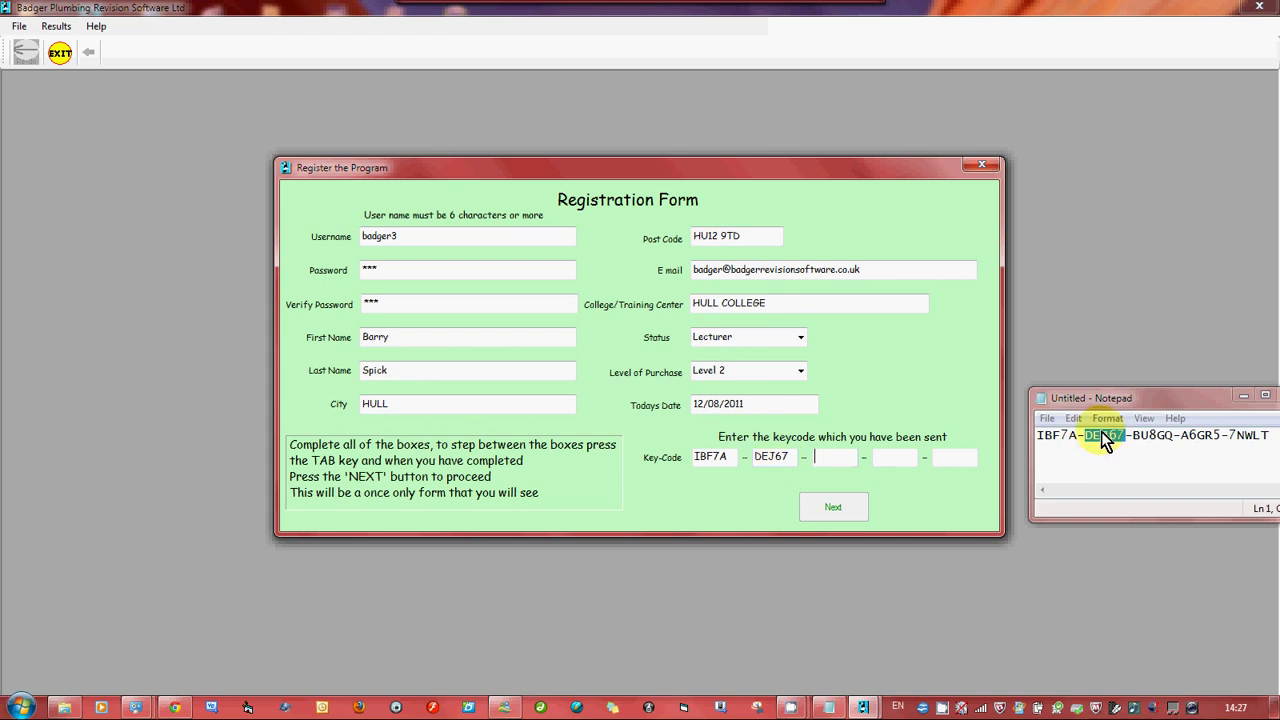
drag(1134, 437, 1171, 436)
right_click(1157, 437)
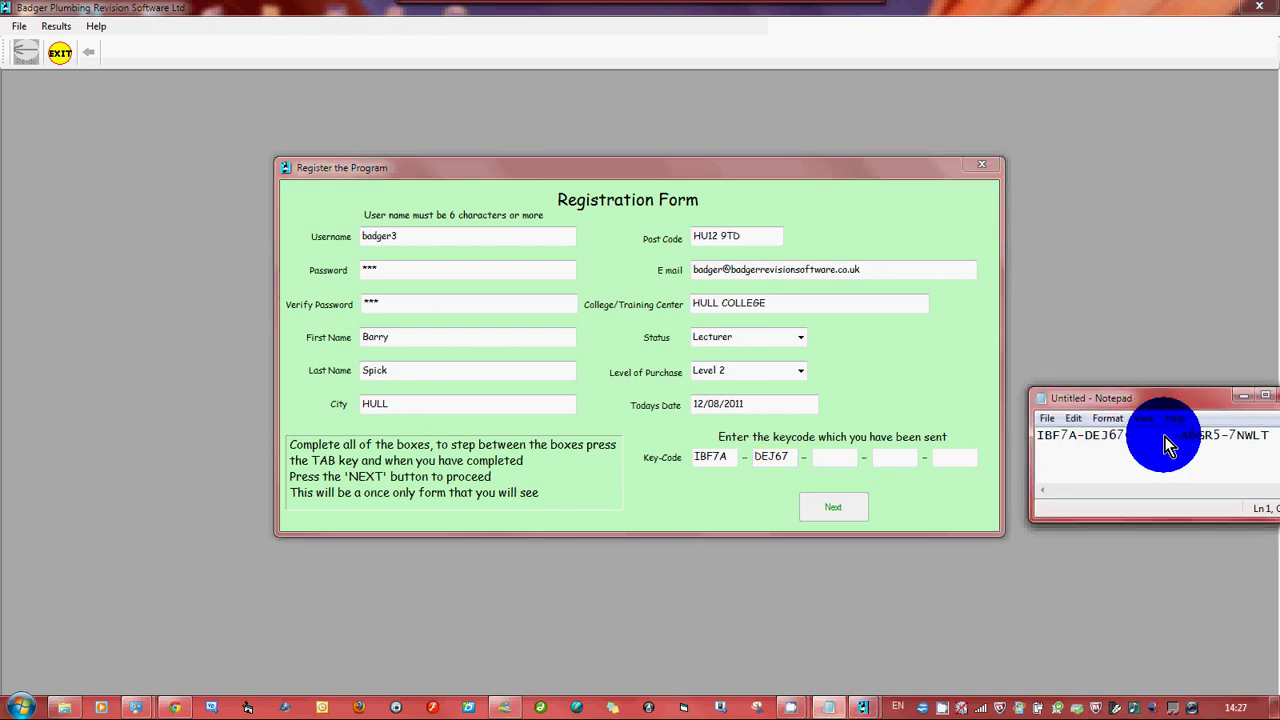
click(1108, 489)
click(833, 460)
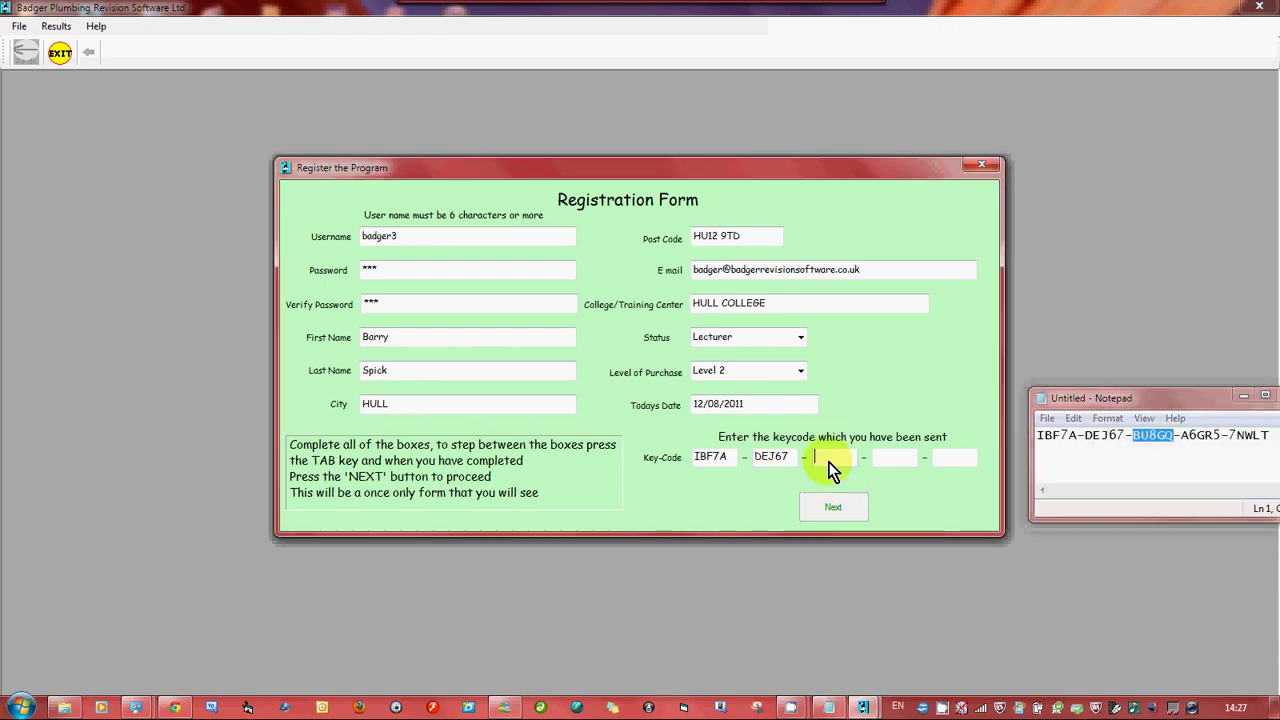
key(ctrl+v)
Copy the fourth and fifth key groups into their boxes and submit the form
drag(1181, 437, 1221, 437)
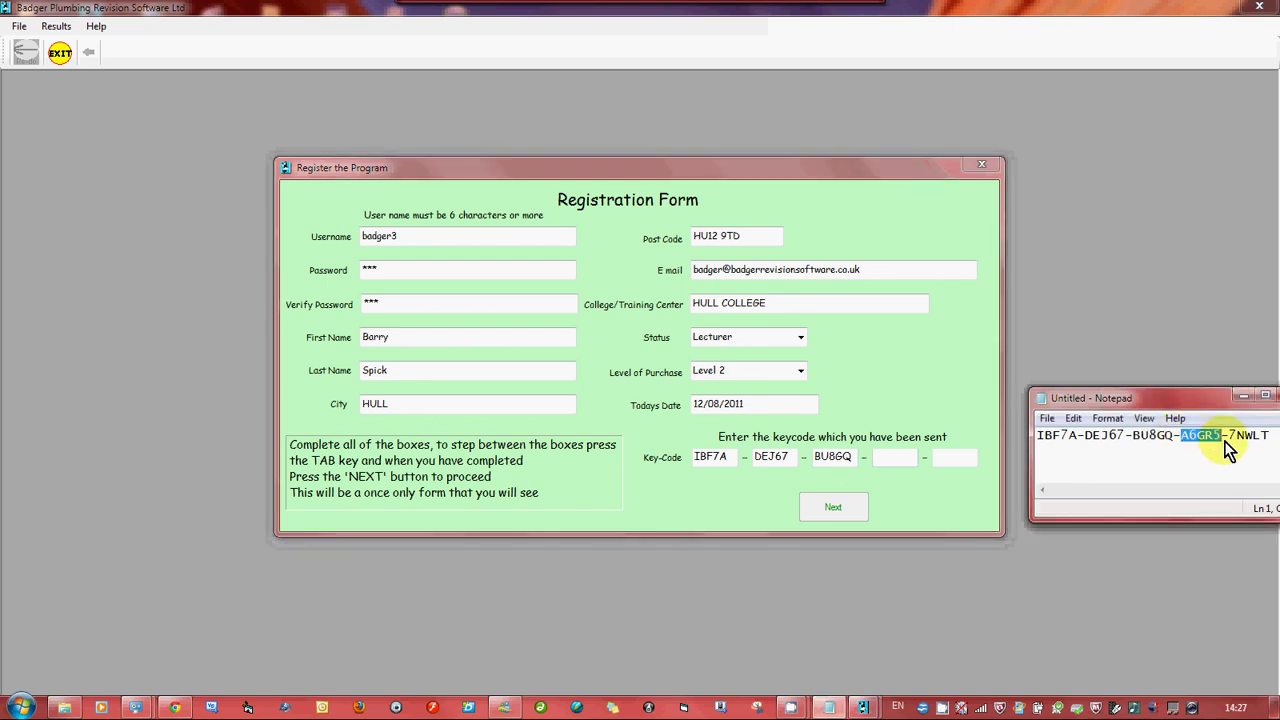
right_click(1213, 445)
click(1106, 489)
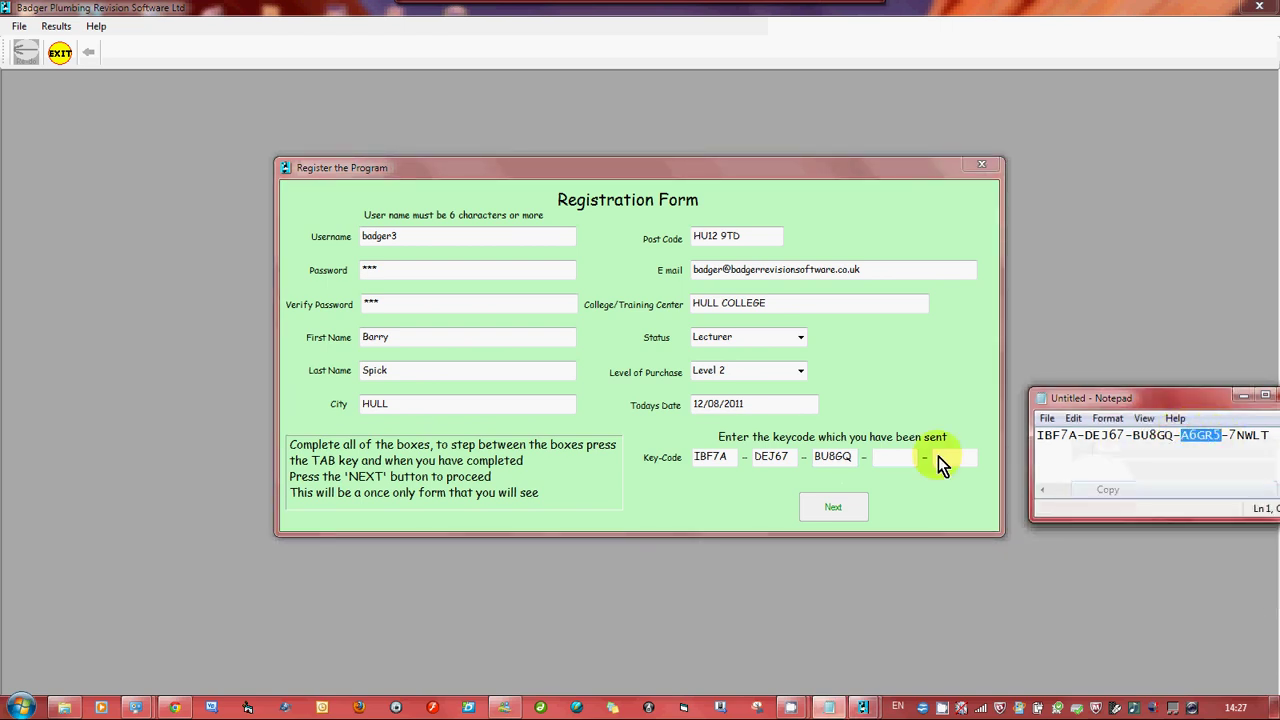
click(891, 464)
key(ctrl+v)
drag(1178, 401, 1205, 445)
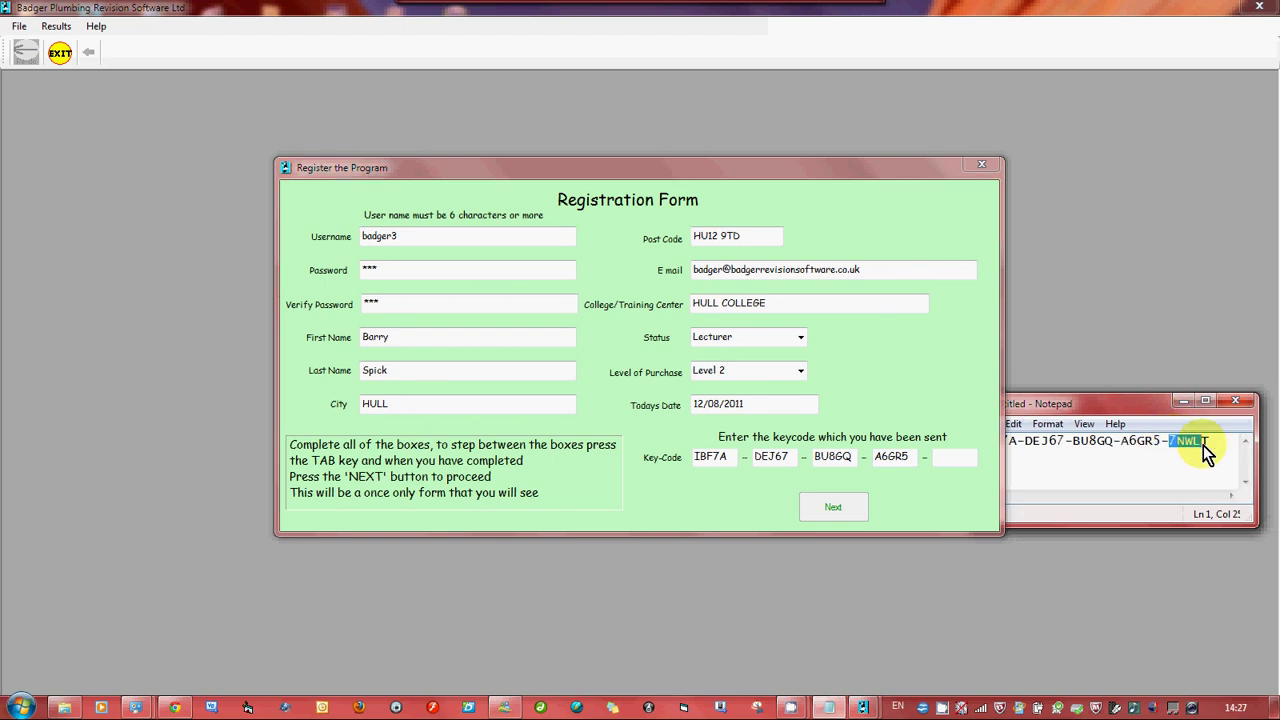
right_click(1190, 444)
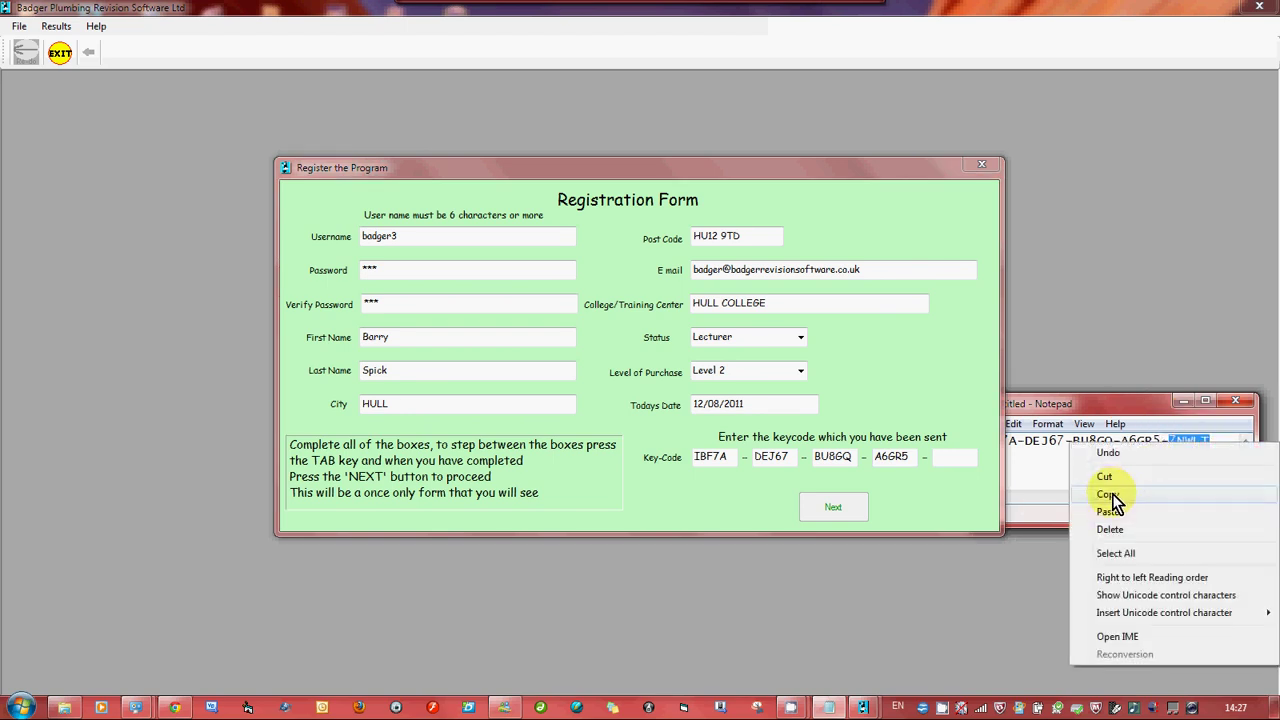
click(1110, 495)
click(950, 459)
key(ctrl+v)
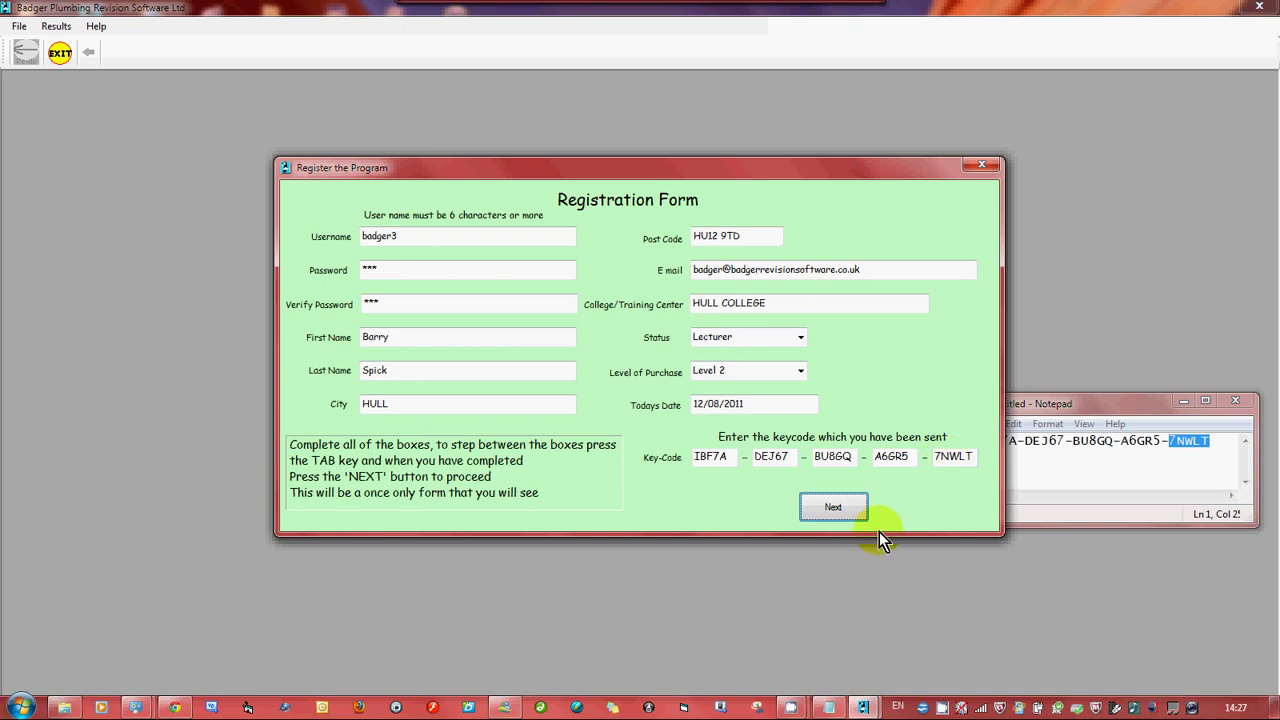
click(828, 508)
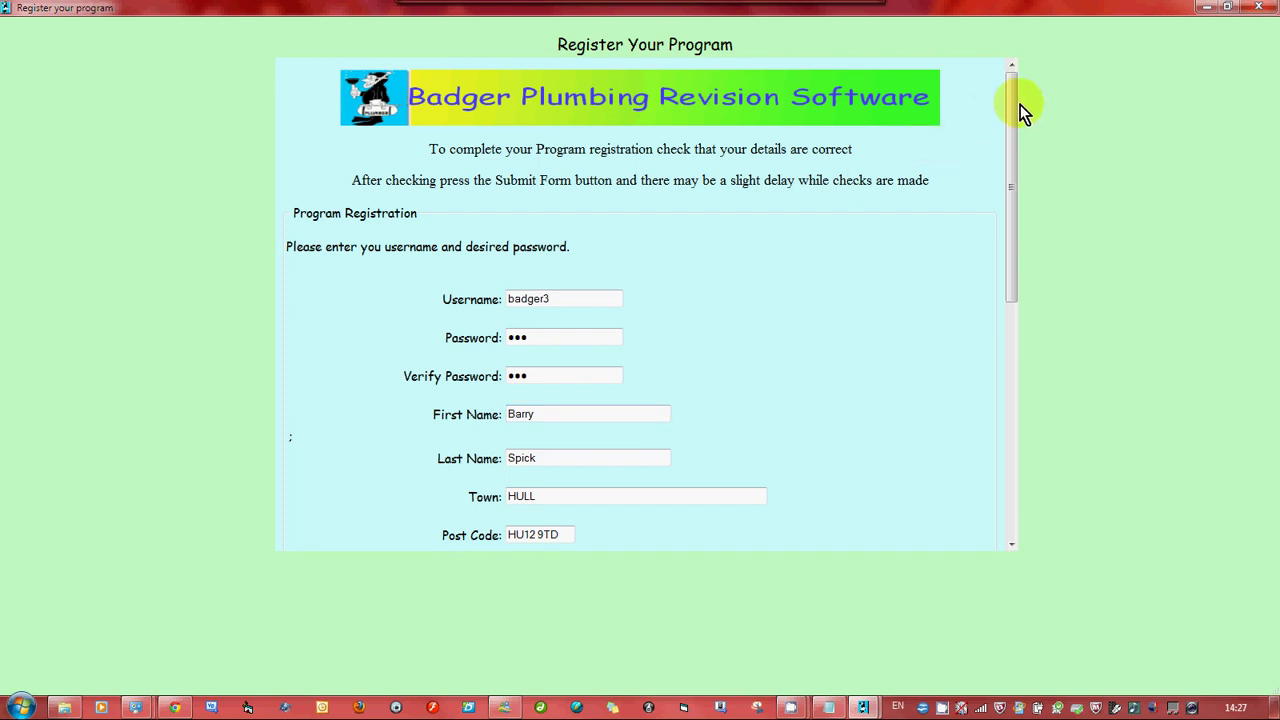
Reload the verification image until readable, enter the verification code, submit and acknowledge the Congratulations message
drag(1010, 111, 997, 351)
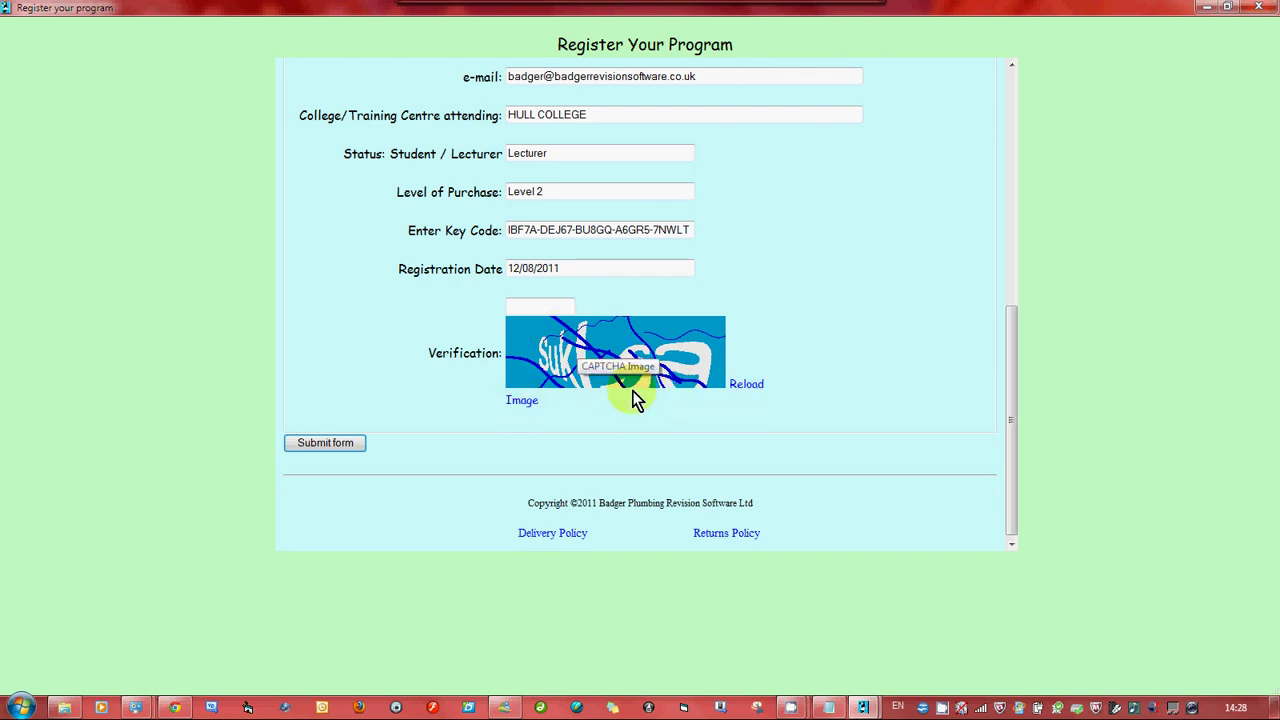
click(523, 402)
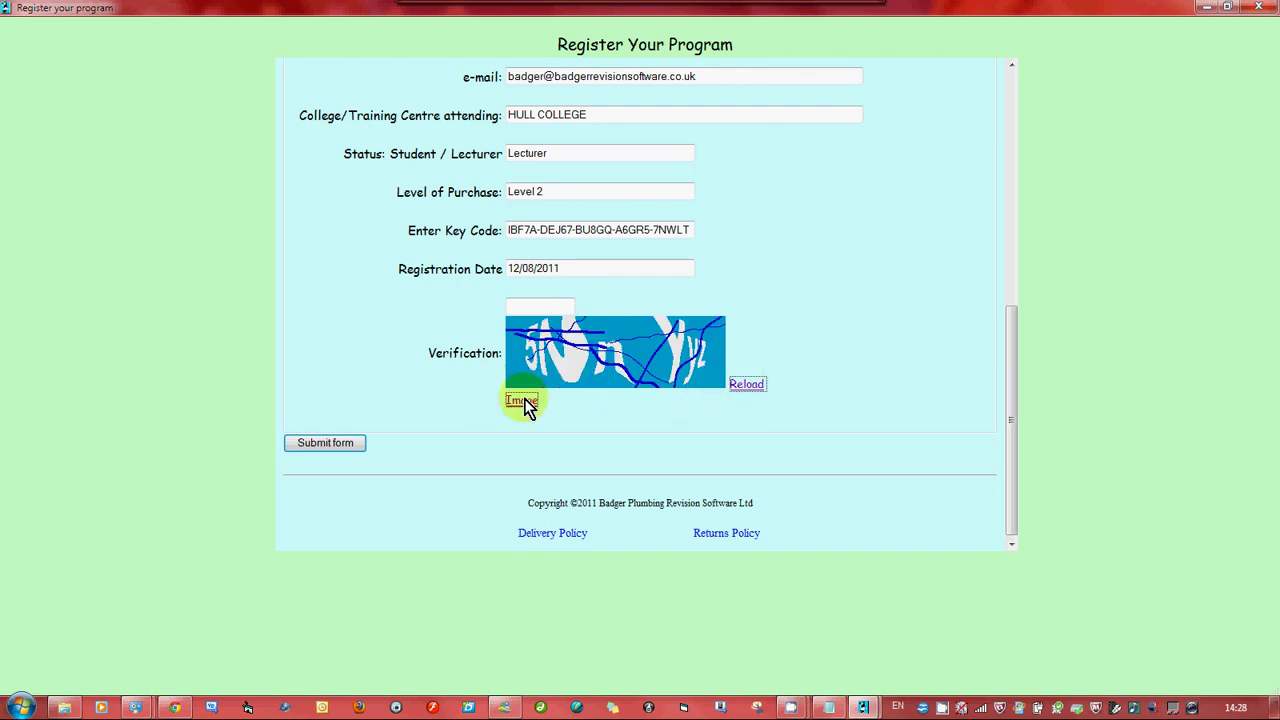
click(523, 402)
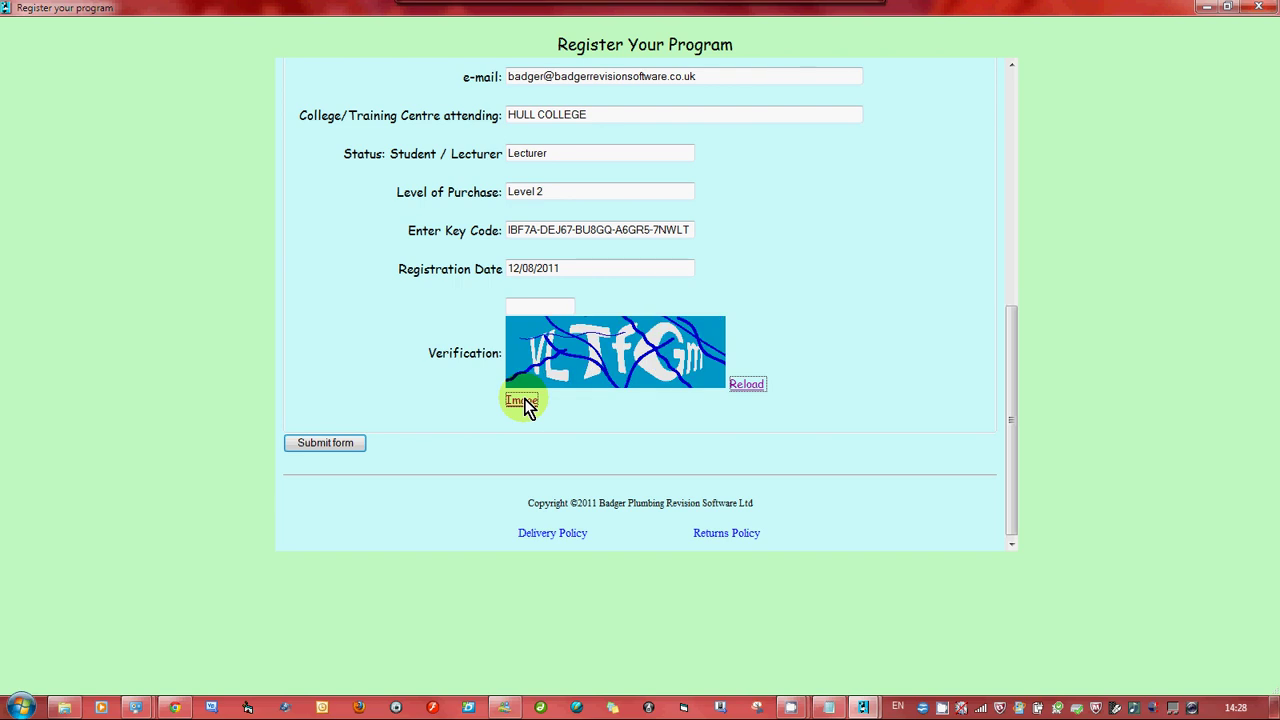
click(533, 304)
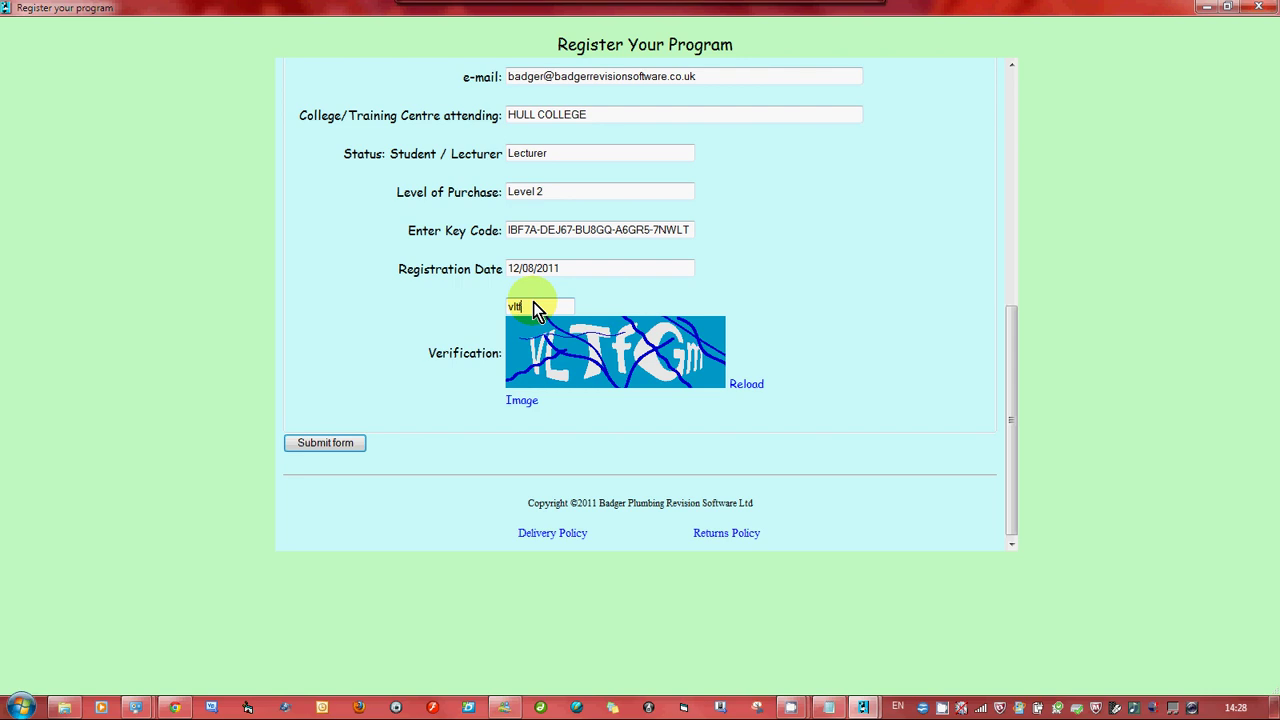
text(gm)
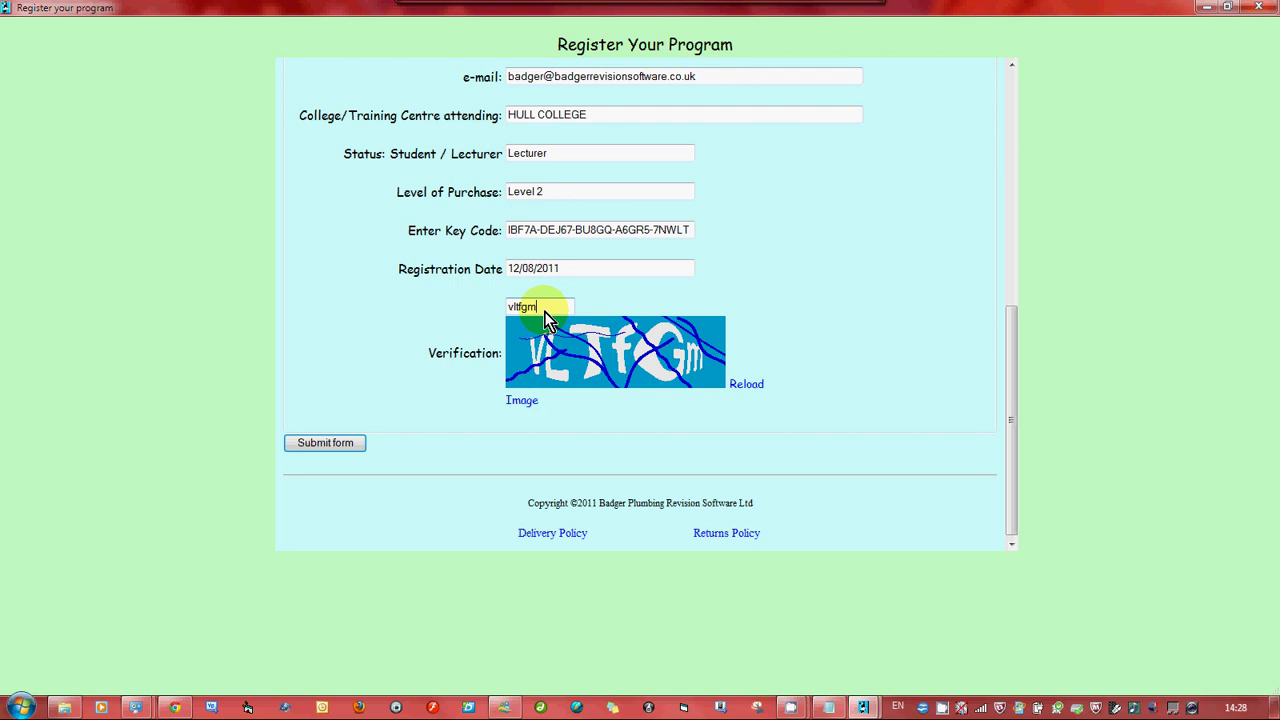
click(335, 445)
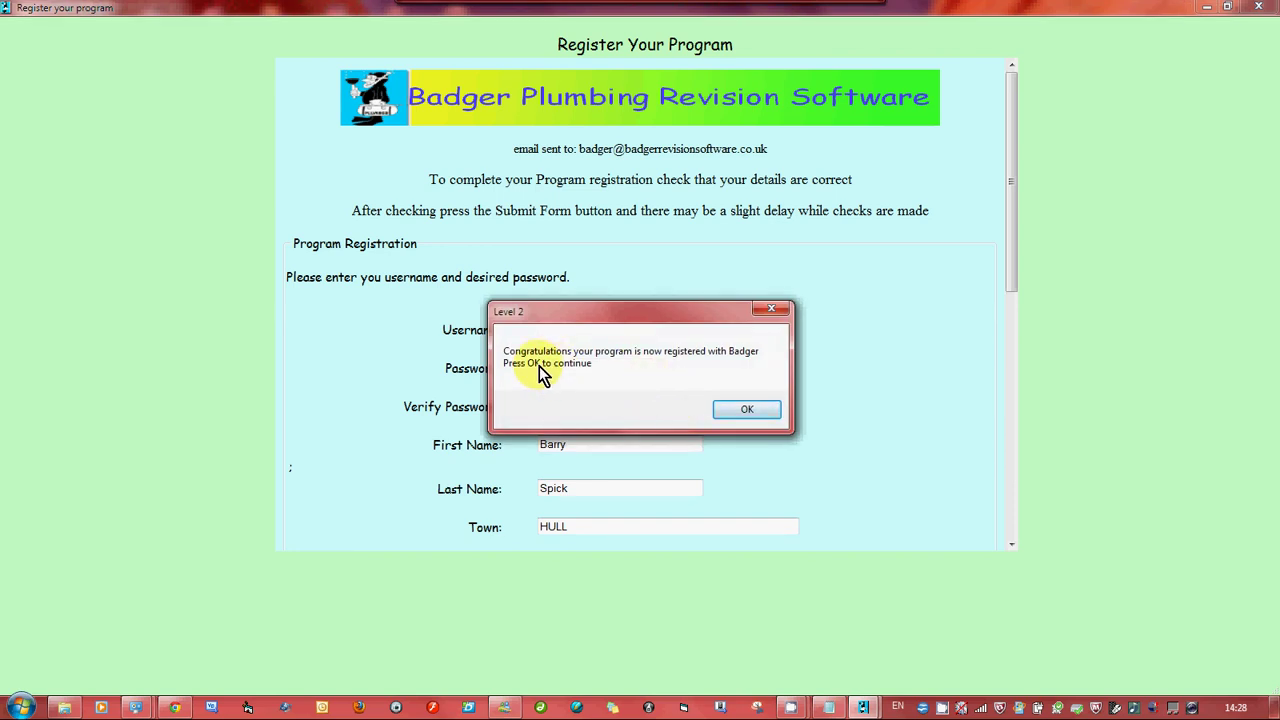
click(763, 413)
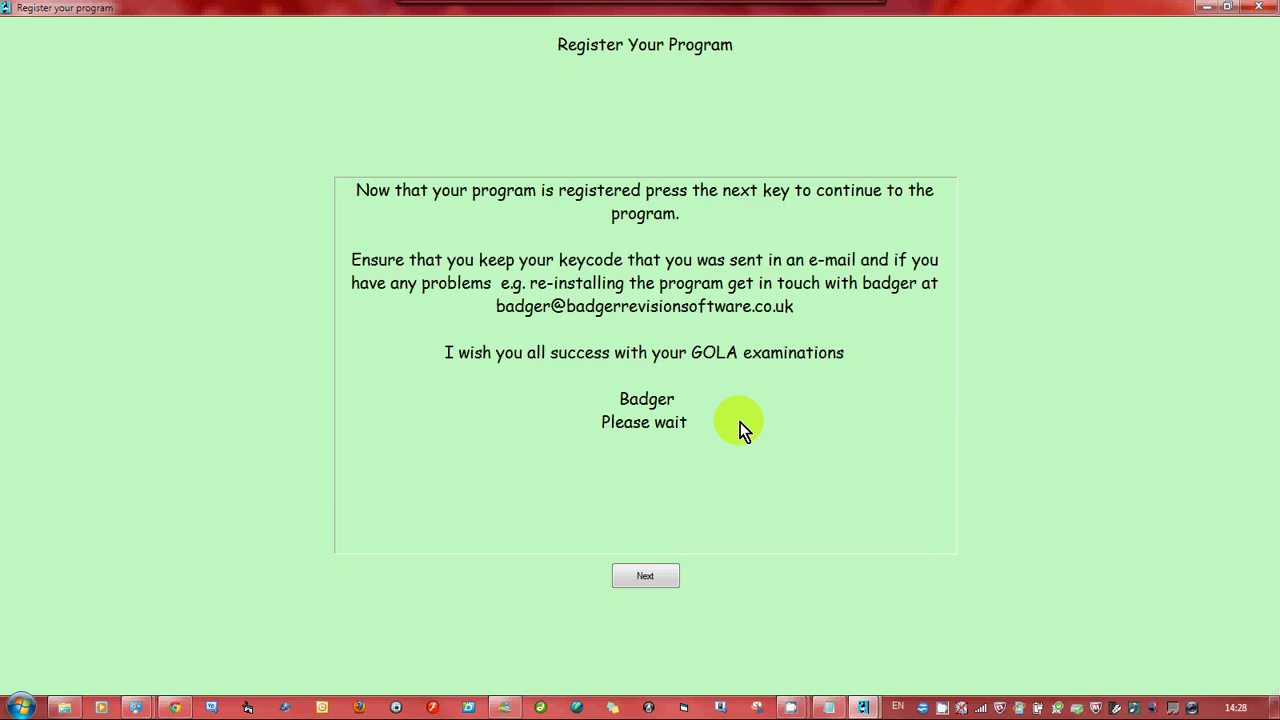
Choose Read Tutorial and page through the Subject, Quiz and Result pages to the final page
click(634, 576)
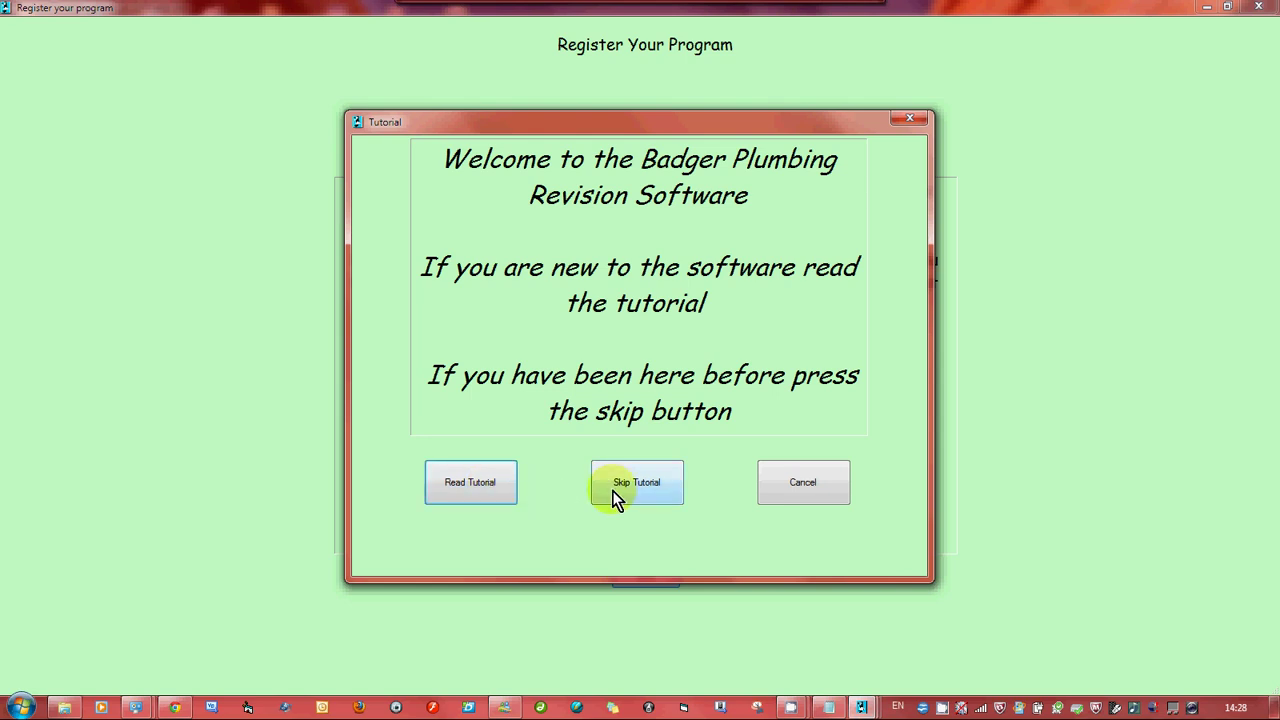
click(469, 490)
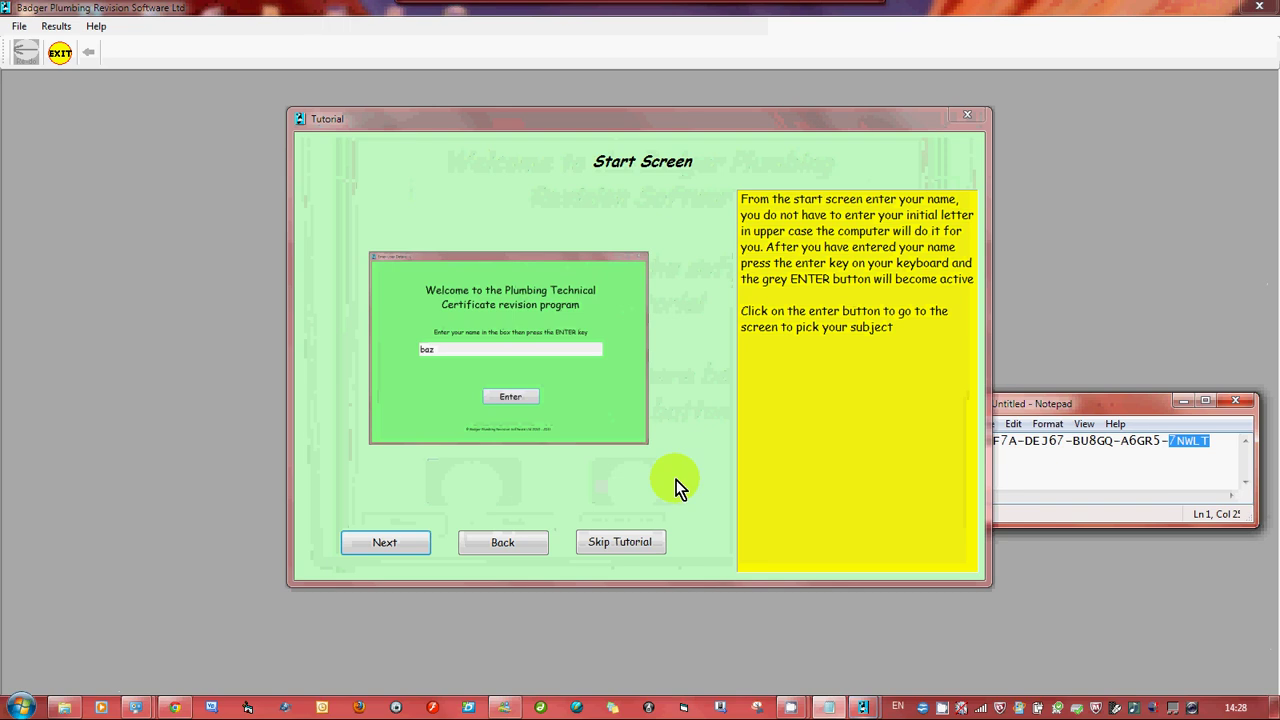
click(397, 543)
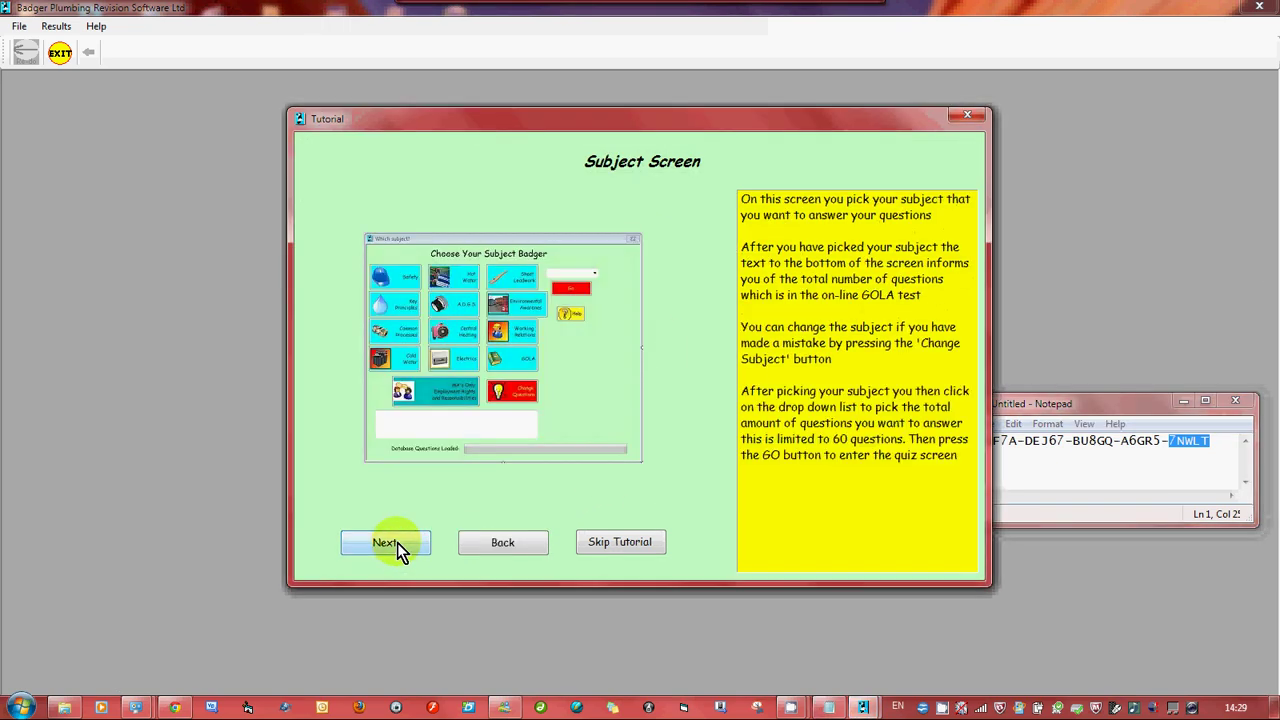
click(397, 542)
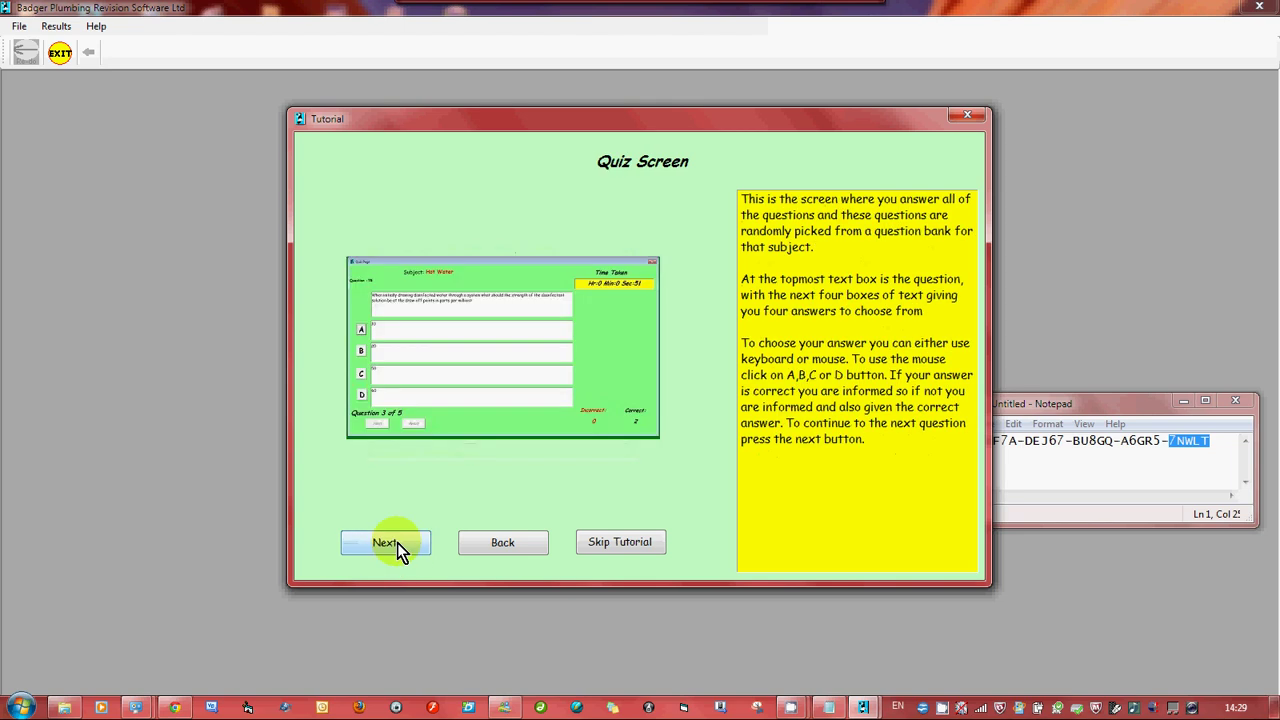
click(397, 542)
click(397, 542)
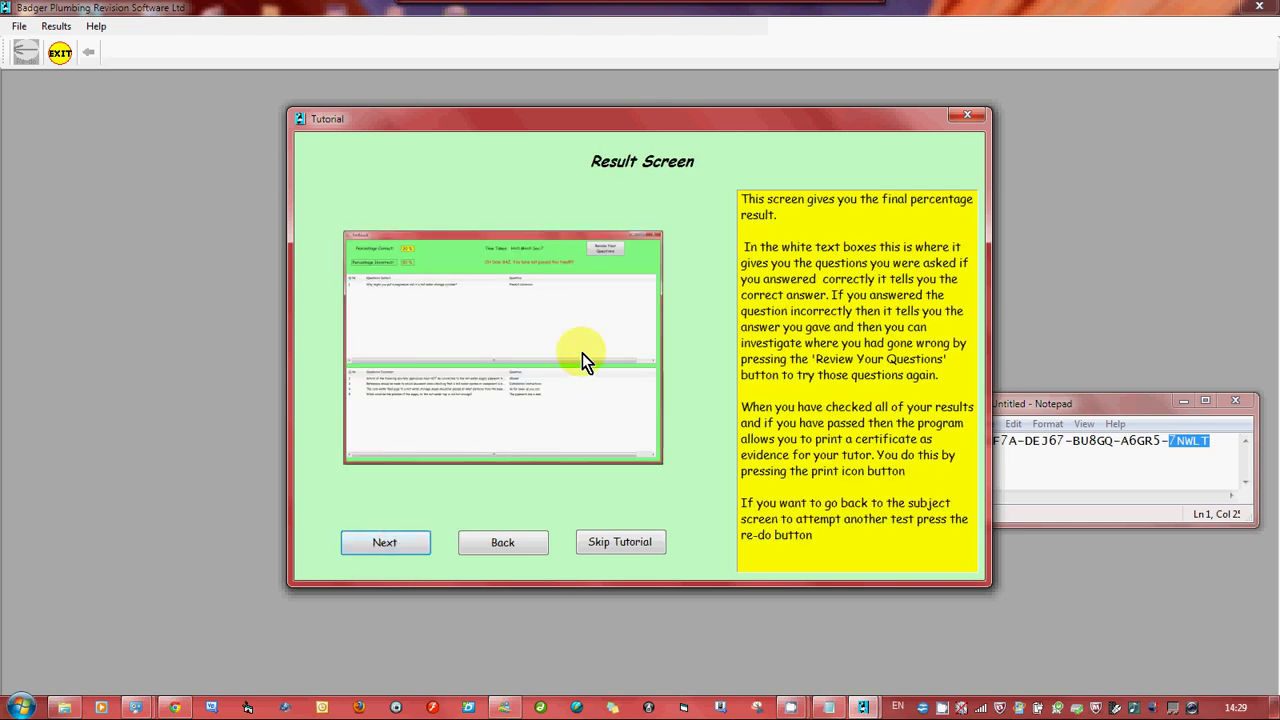
click(415, 545)
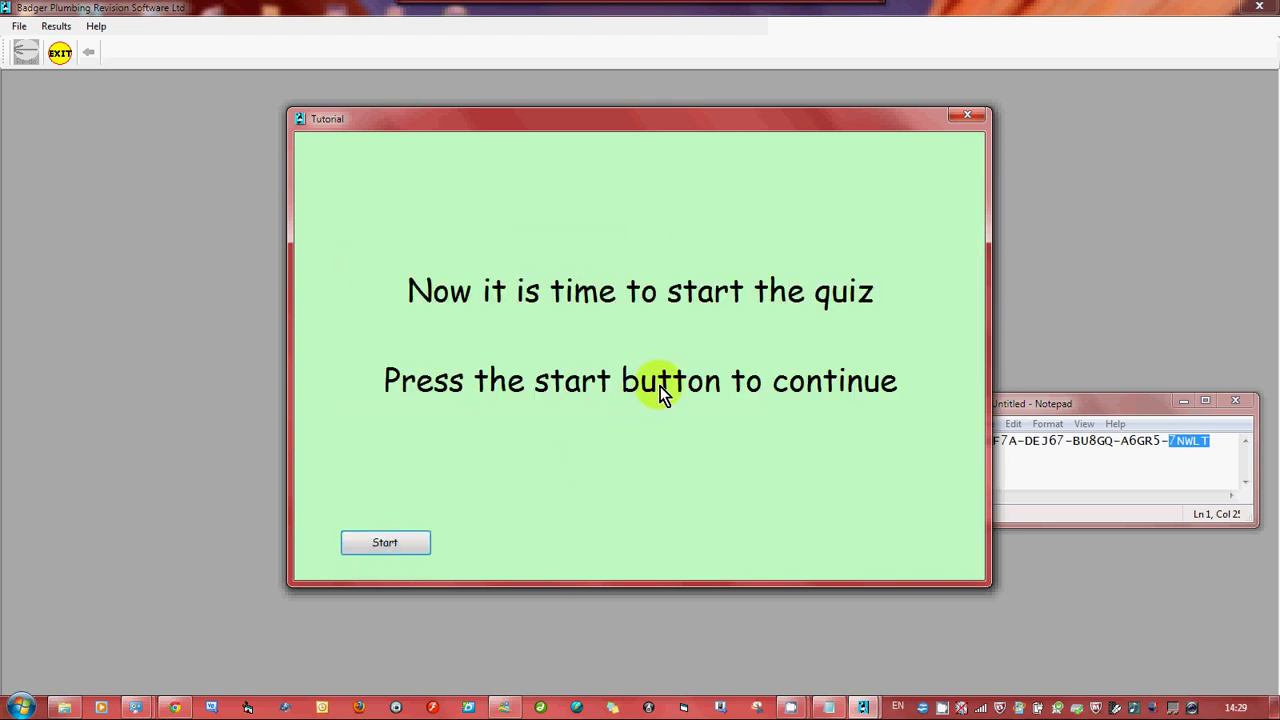
Start the quiz and enter the user's name in the welcome window
click(390, 543)
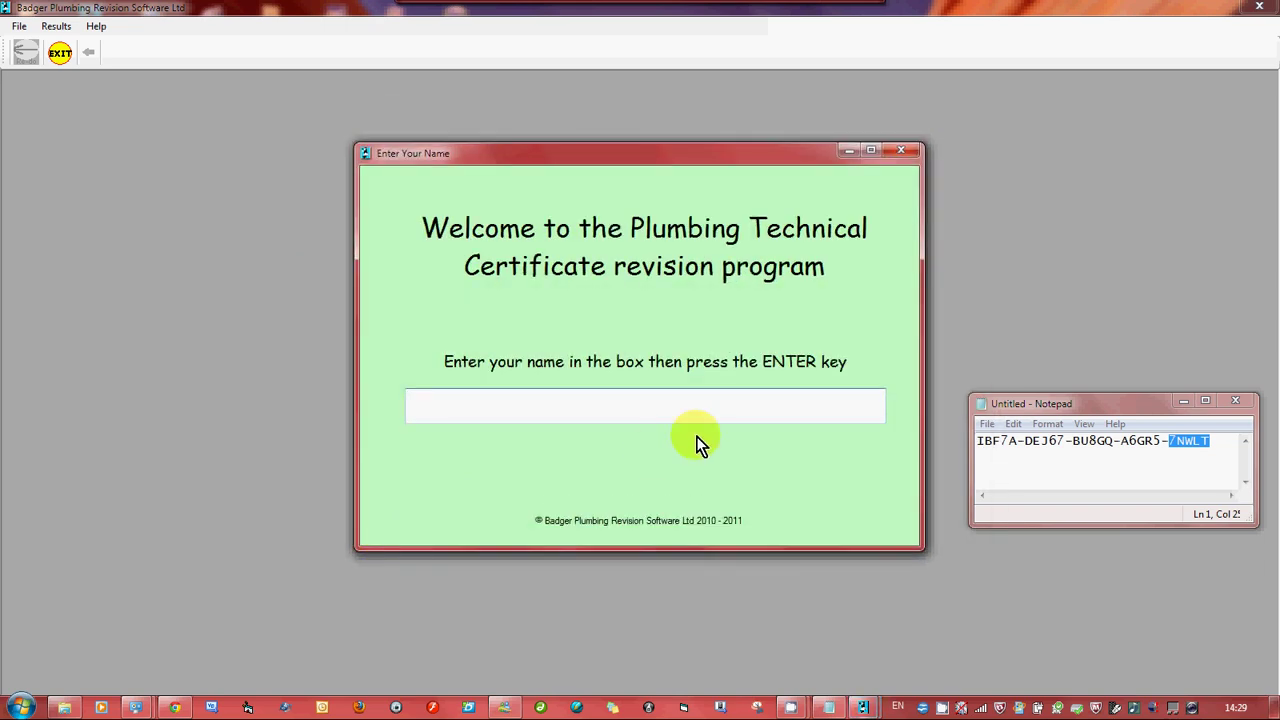
text(Badger)
key(Return)
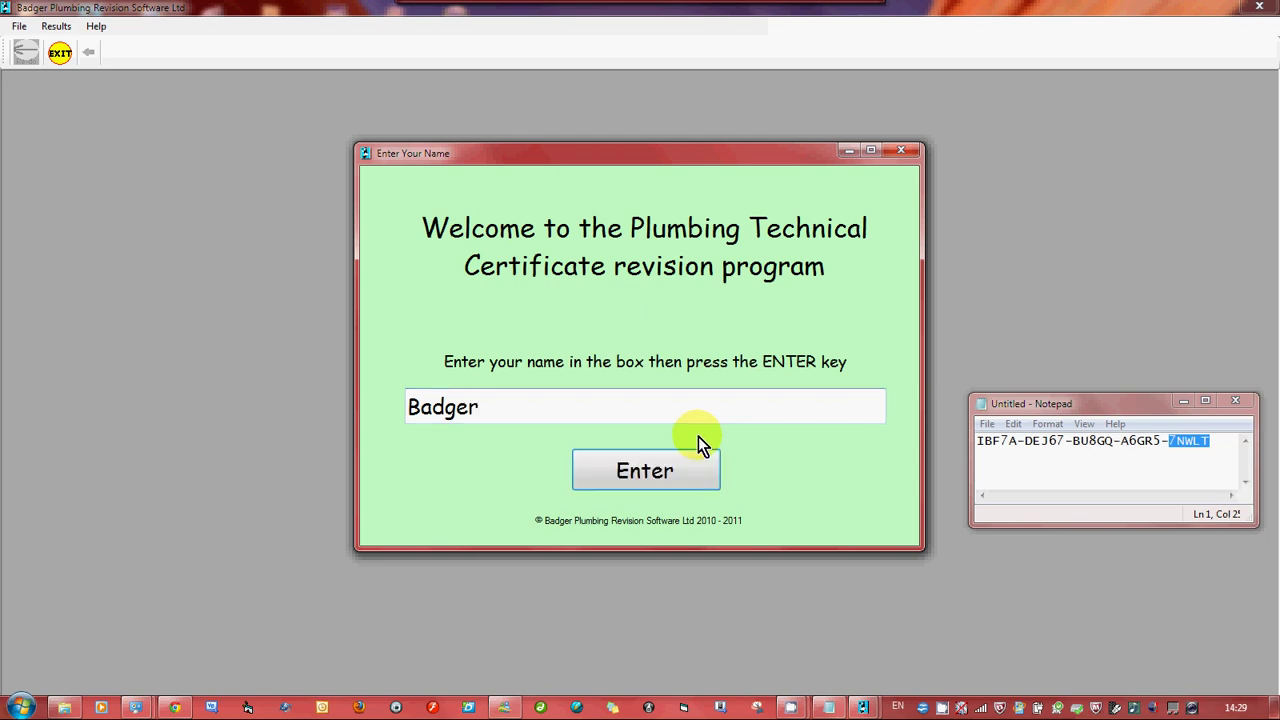
click(651, 478)
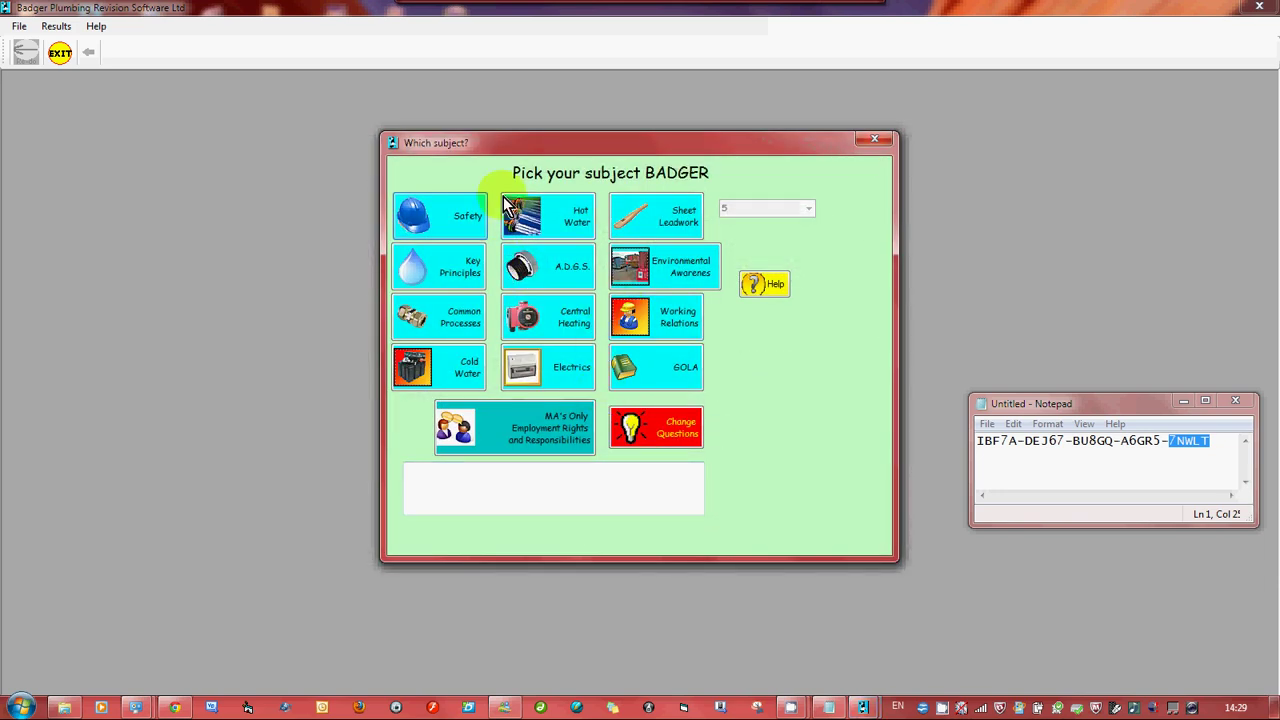
Choose Health and Safety as the subject and keep 5 questions
click(463, 273)
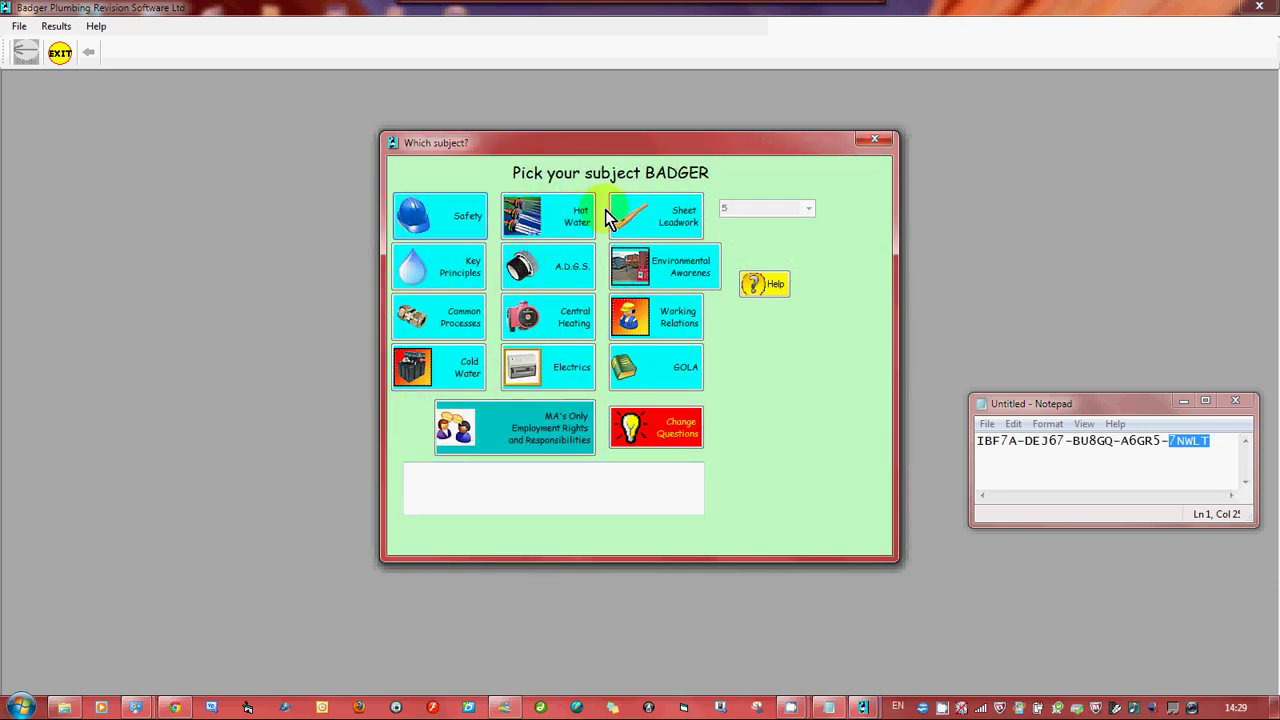
click(516, 432)
click(455, 228)
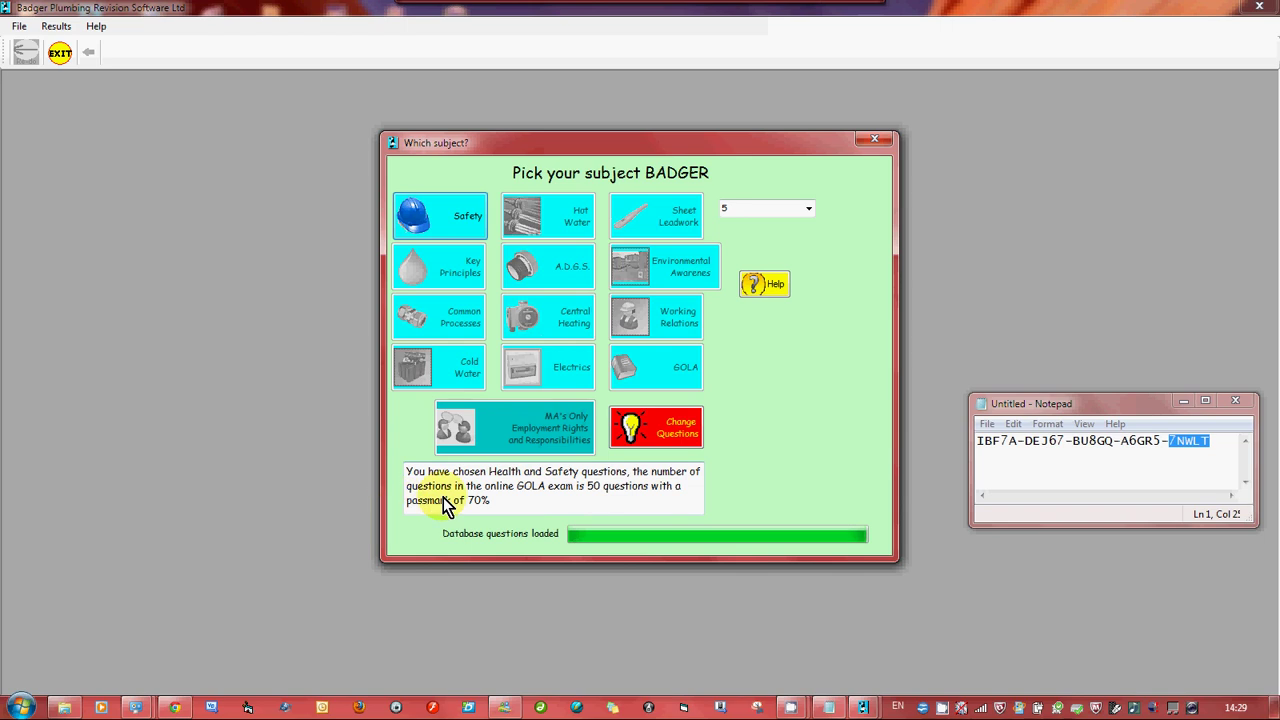
click(810, 208)
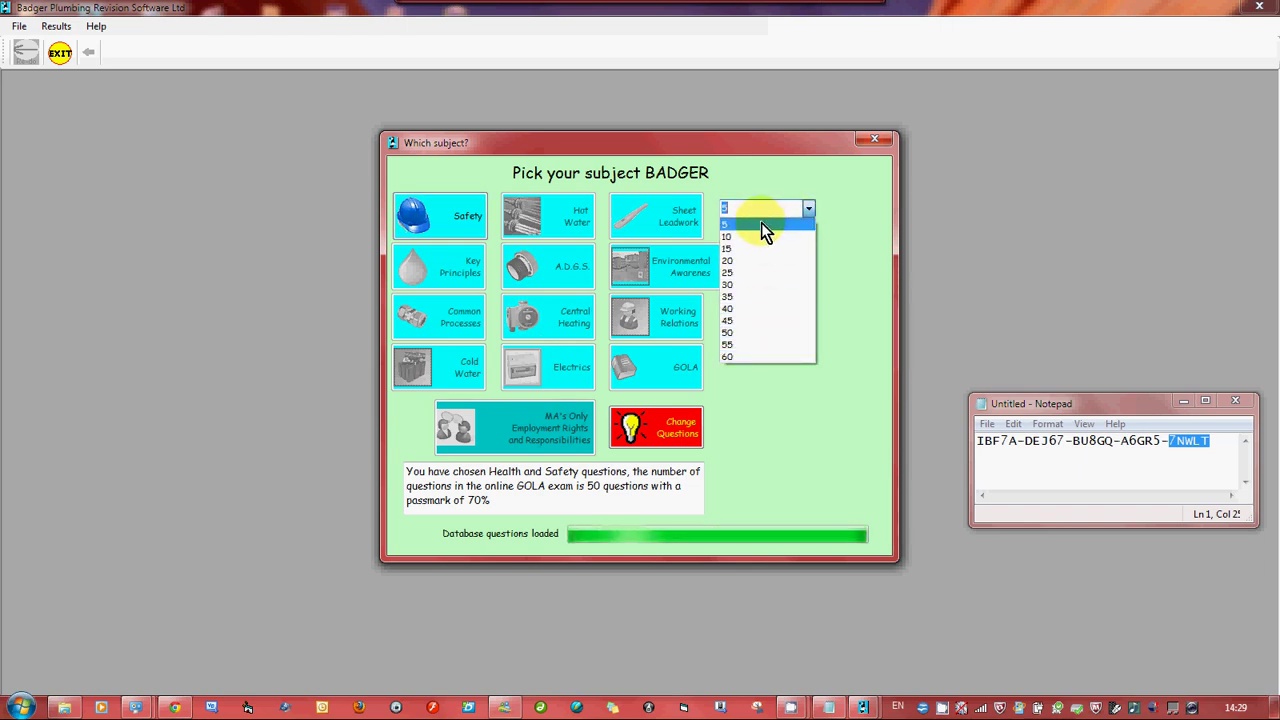
click(810, 208)
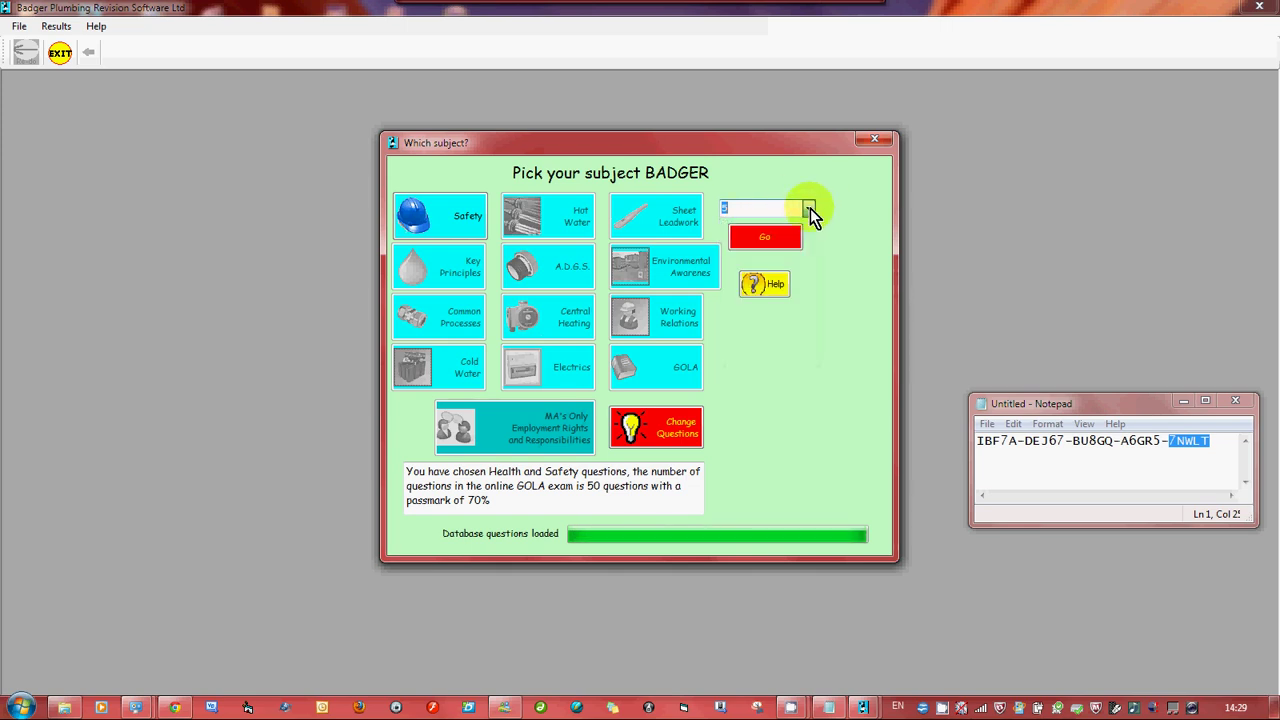
Start the quiz, answer C (protective equipment) on question 1 and B (oil) on question 2
click(763, 240)
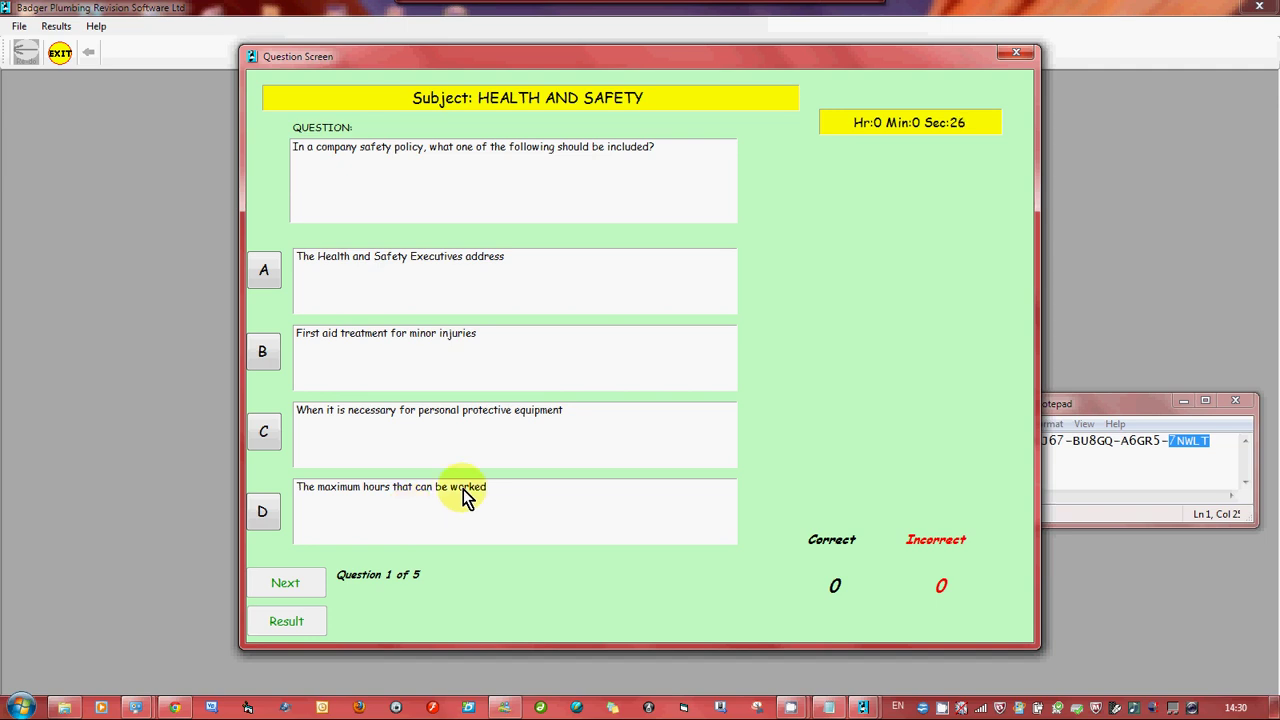
click(266, 433)
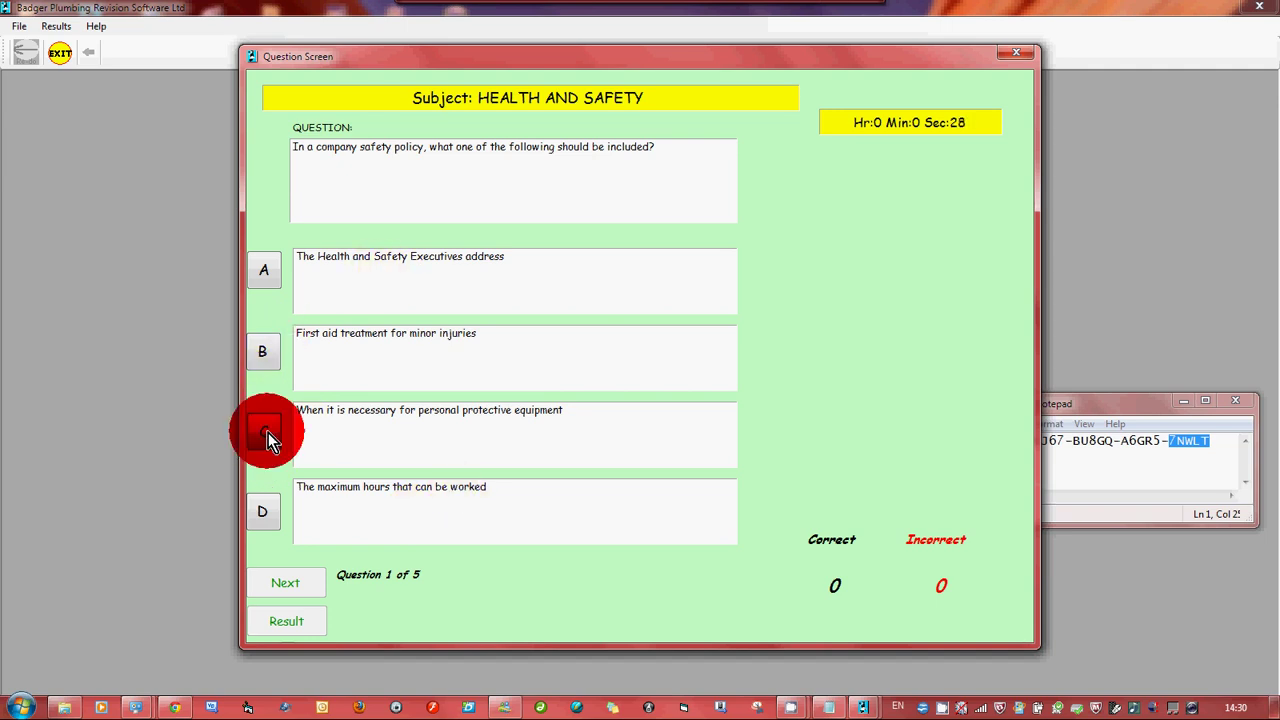
click(282, 586)
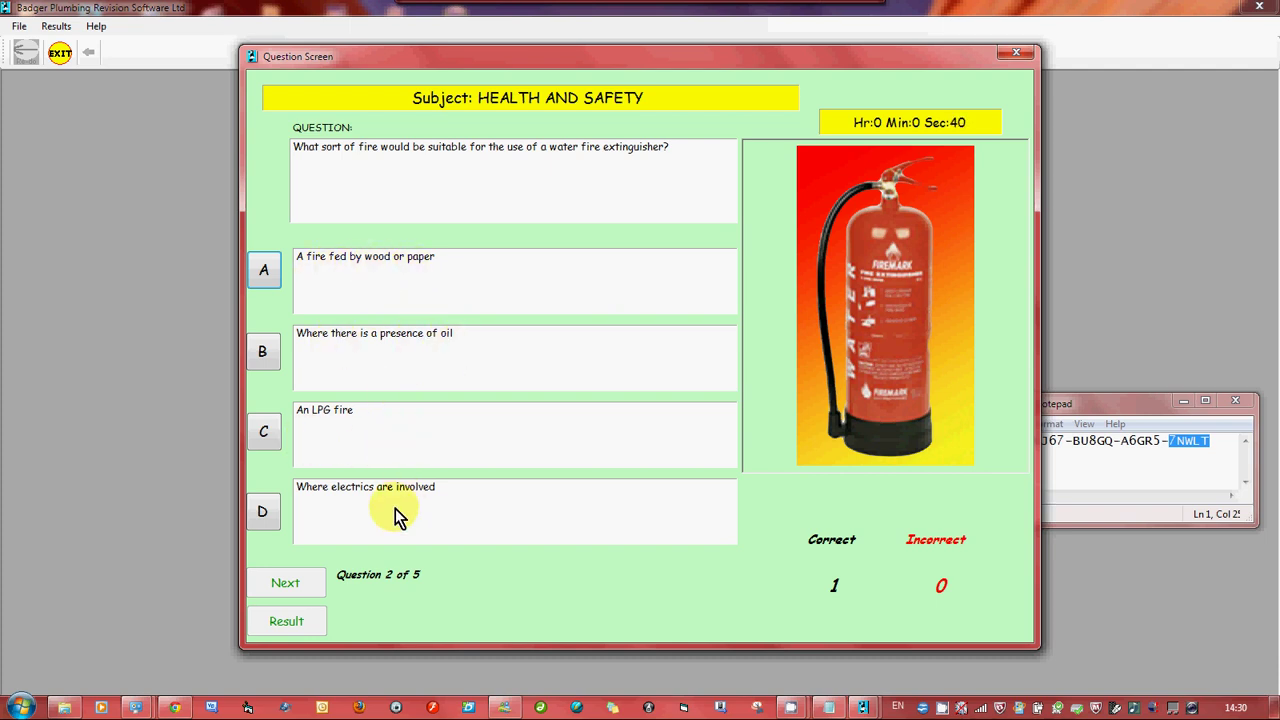
click(264, 354)
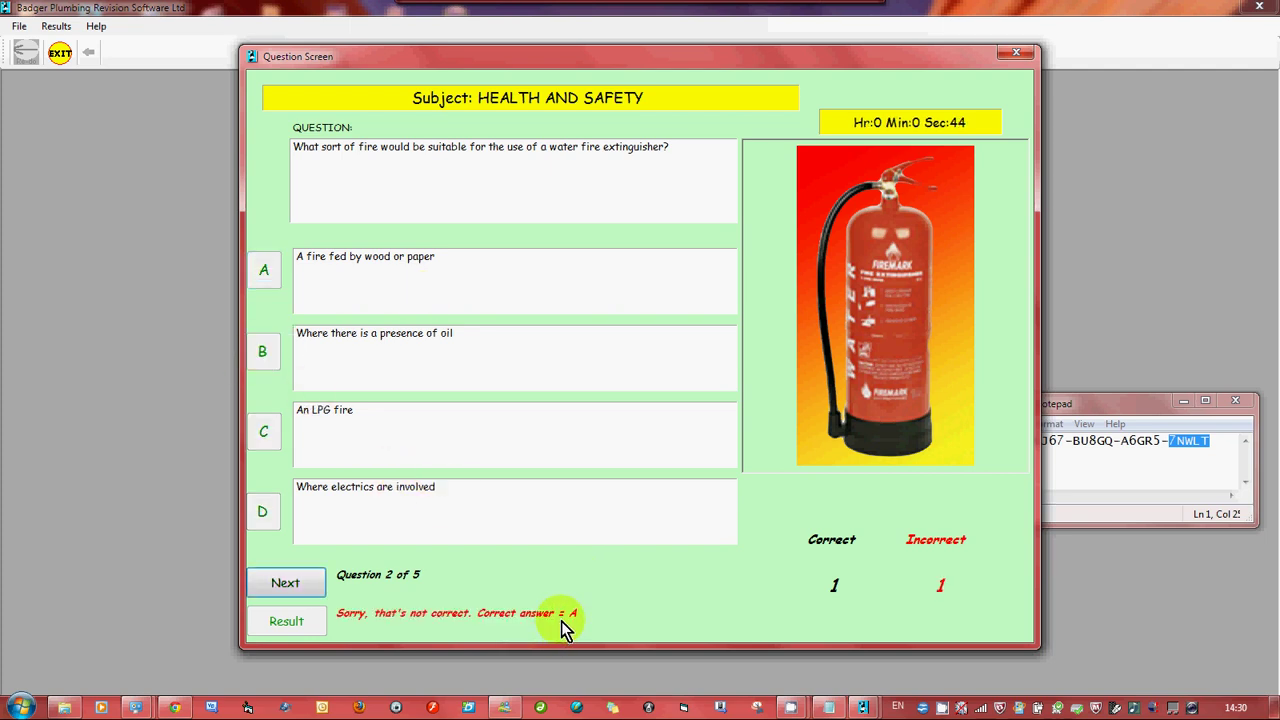
click(281, 582)
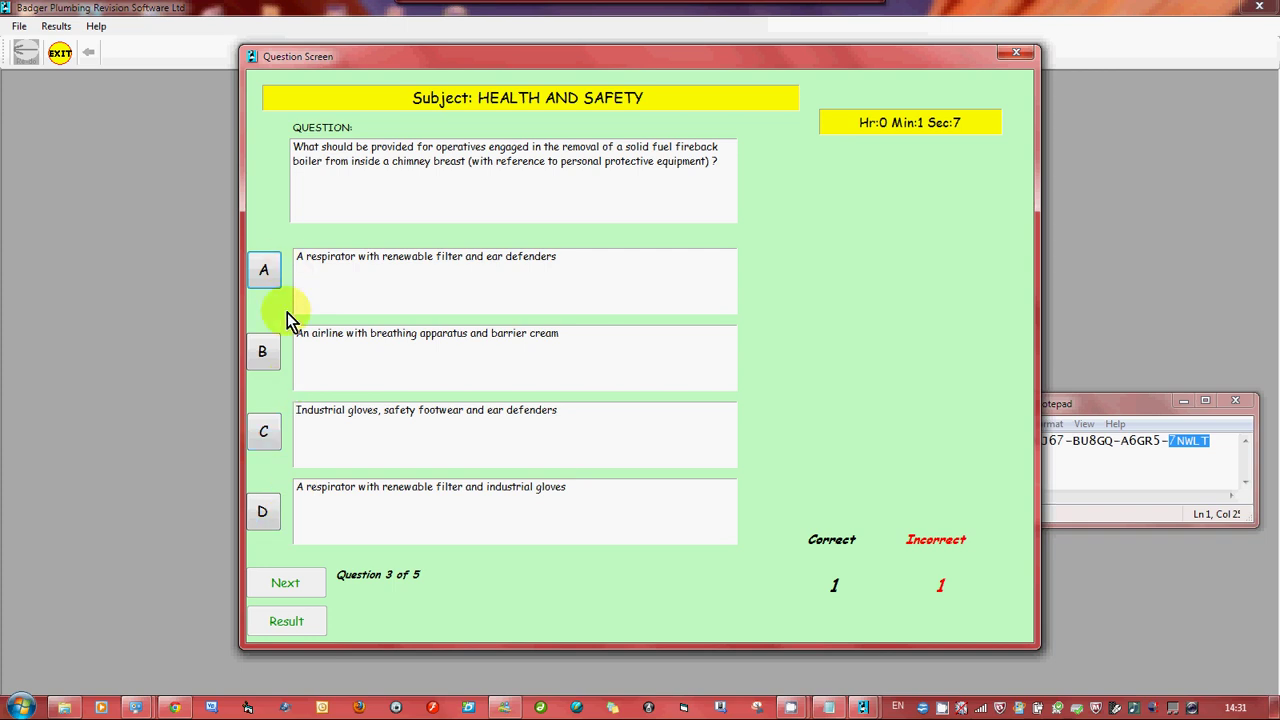
Answer A, B (Gas leak) and D (Solid fuel) on questions 3–5, then open Results
click(261, 284)
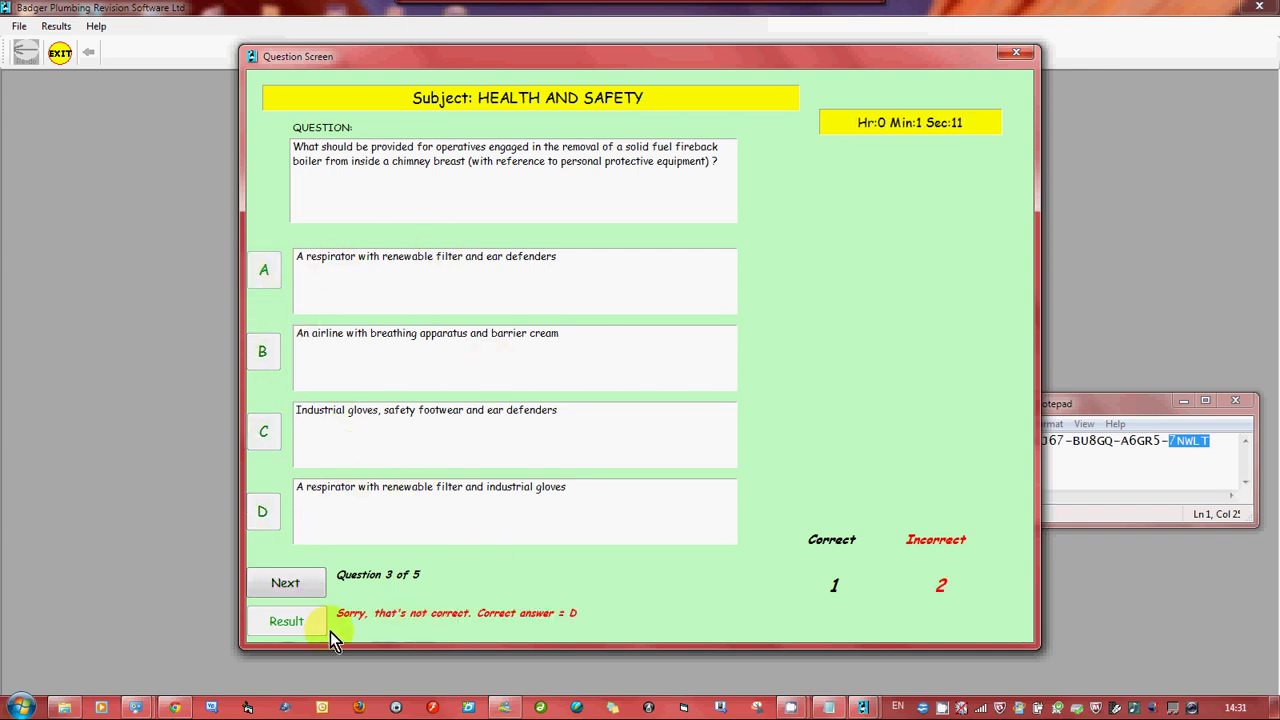
click(300, 583)
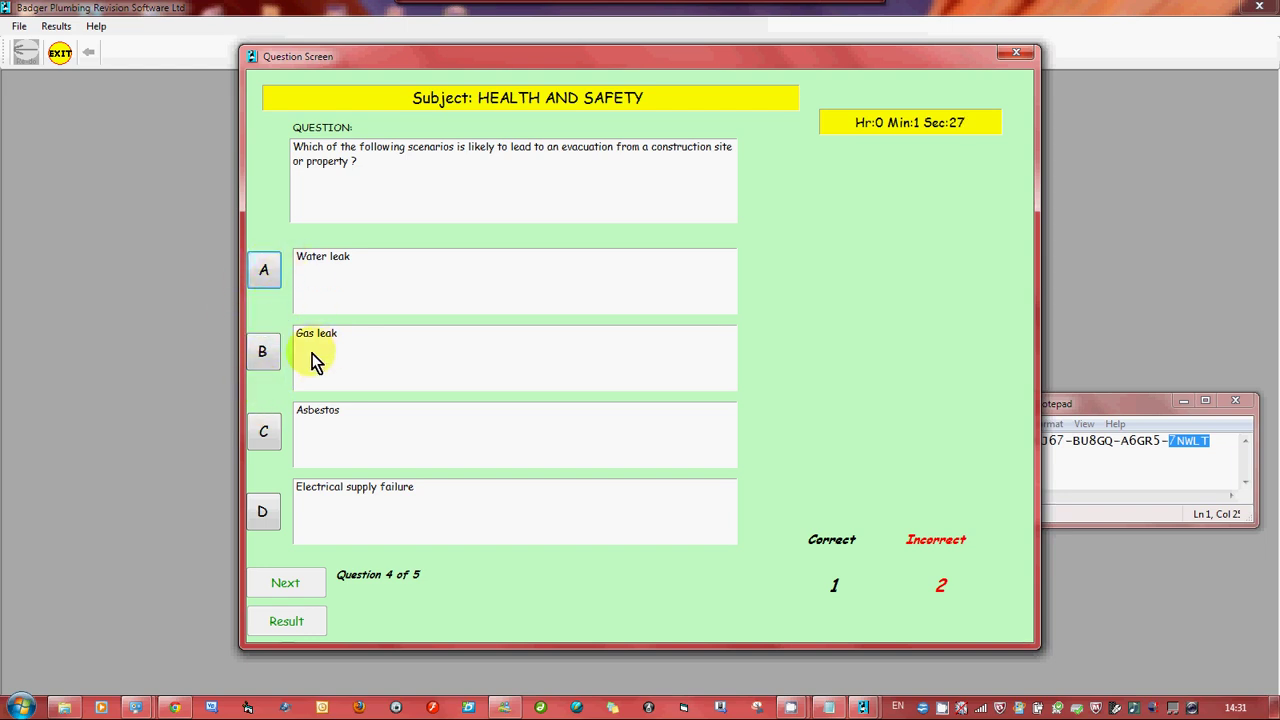
click(271, 364)
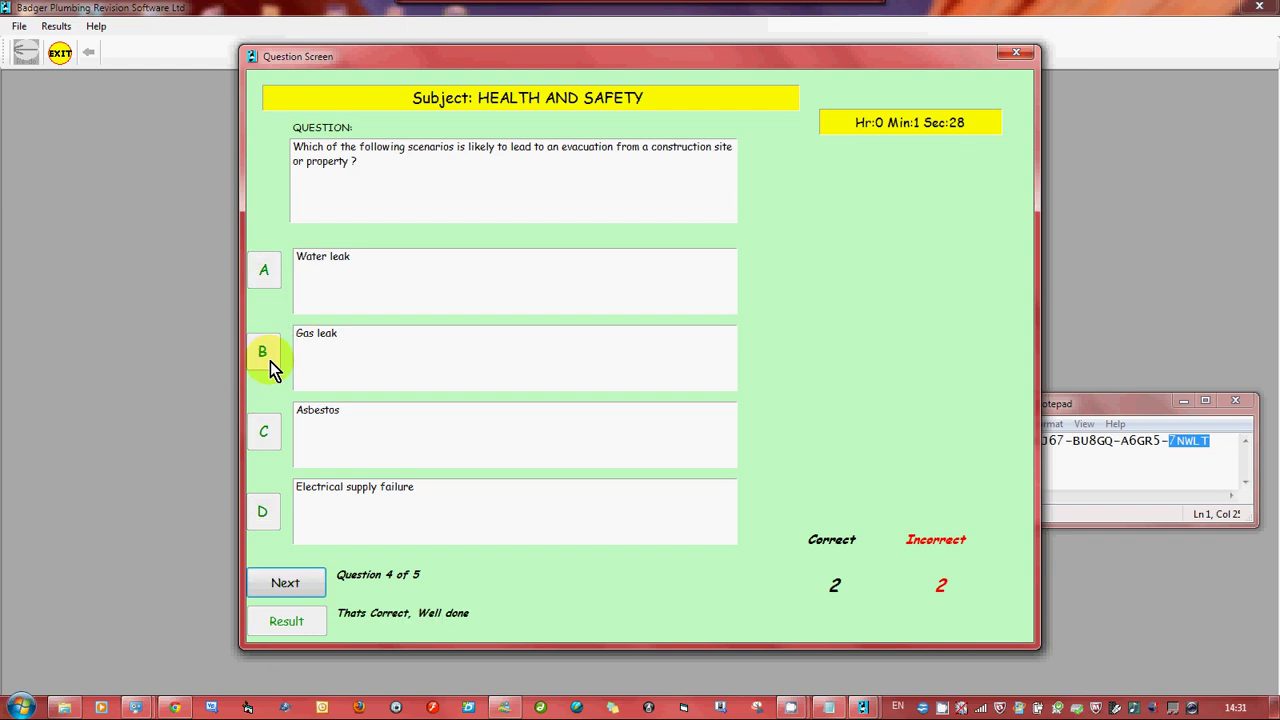
click(281, 581)
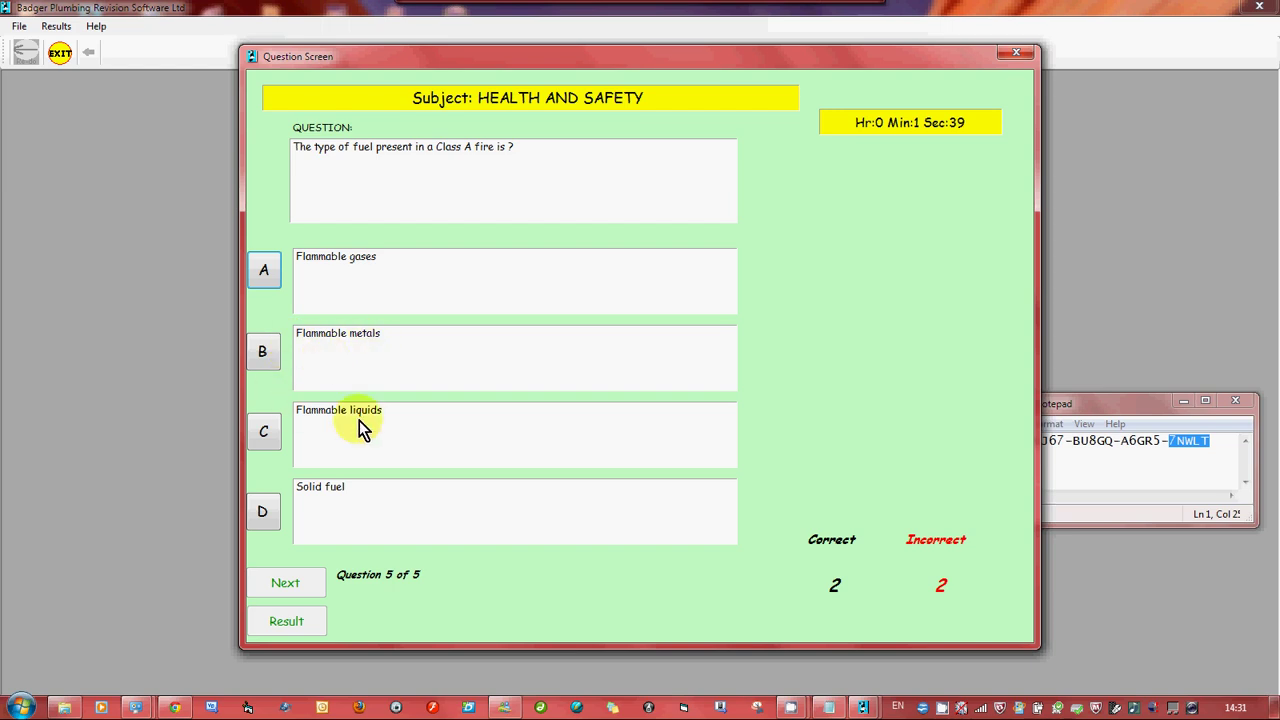
click(258, 513)
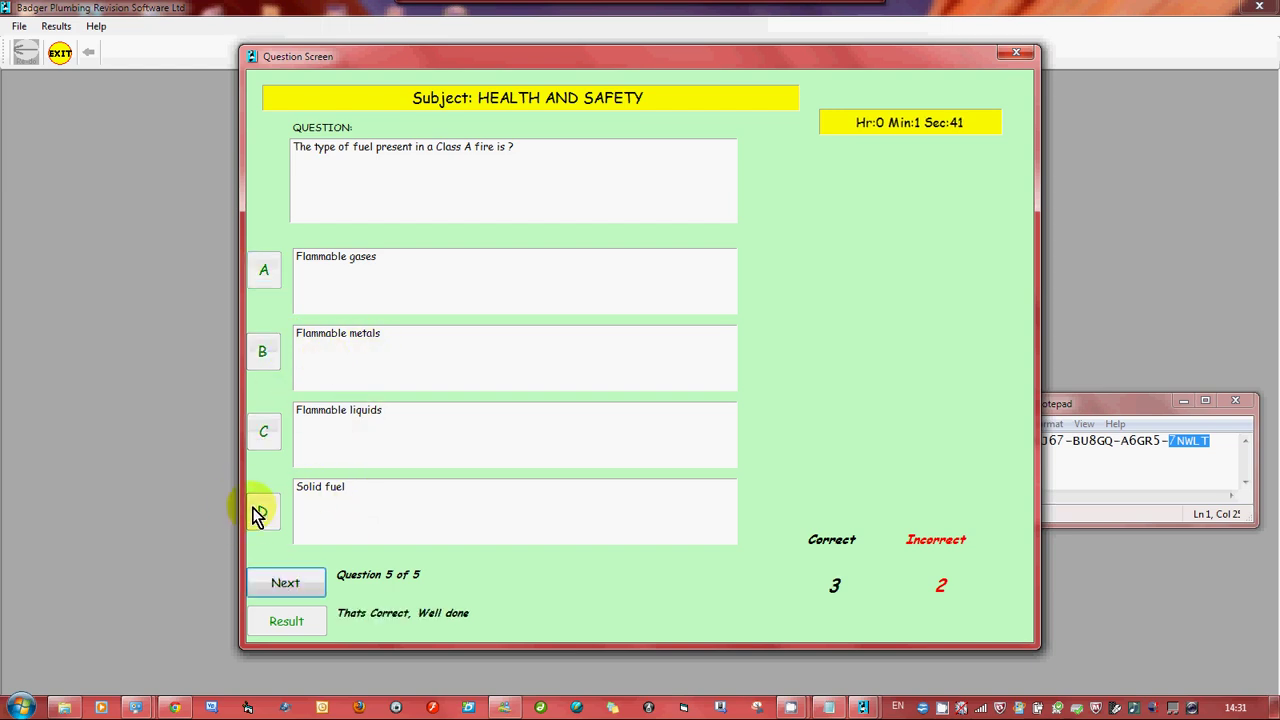
click(285, 585)
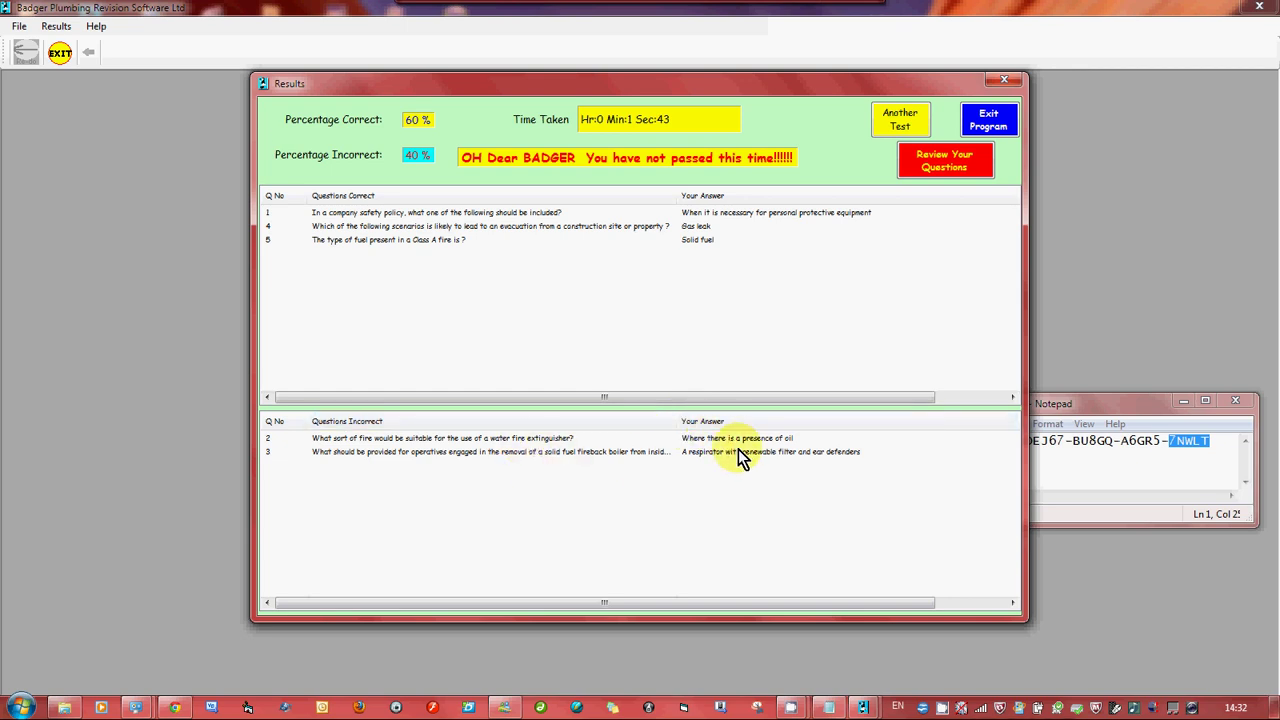
Choose Review Your Questions in the Results window to see the two incorrect answers
click(952, 165)
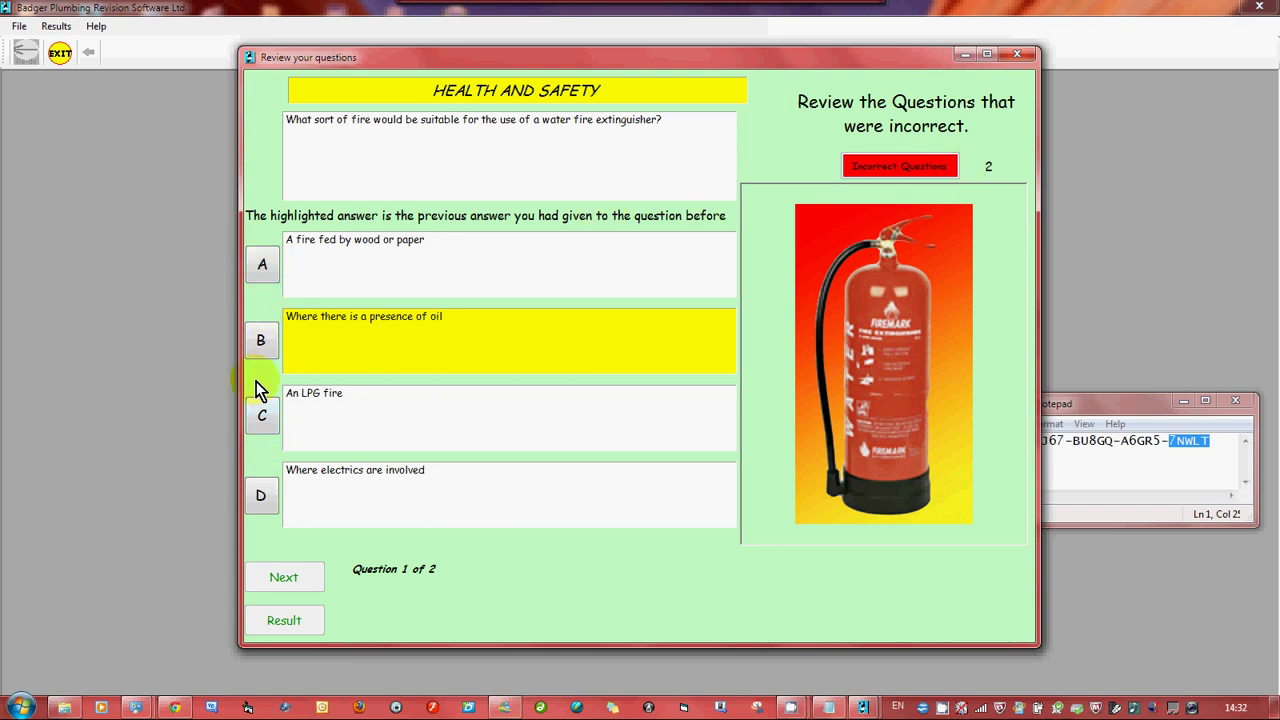
Answer 'wood or paper' for the extinguisher question and 'respirator and industrial gloves' for question 2, scoring 2 out of 2
click(261, 268)
click(286, 574)
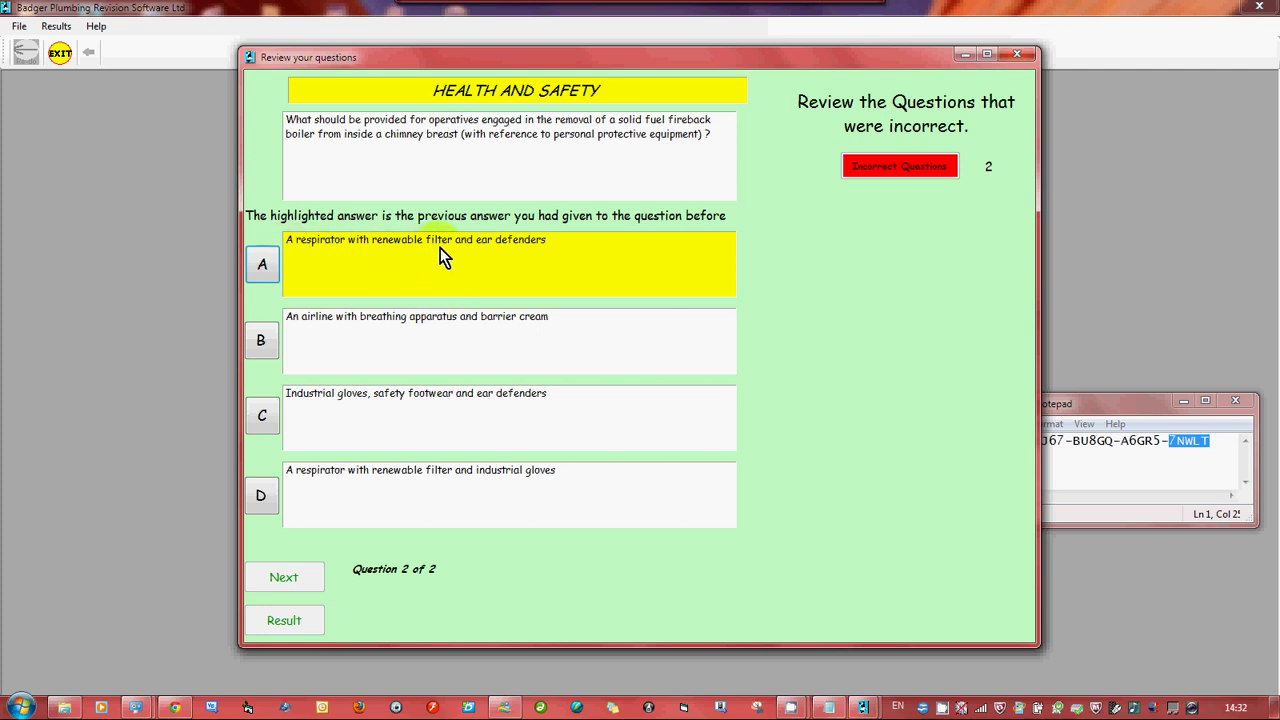
click(255, 494)
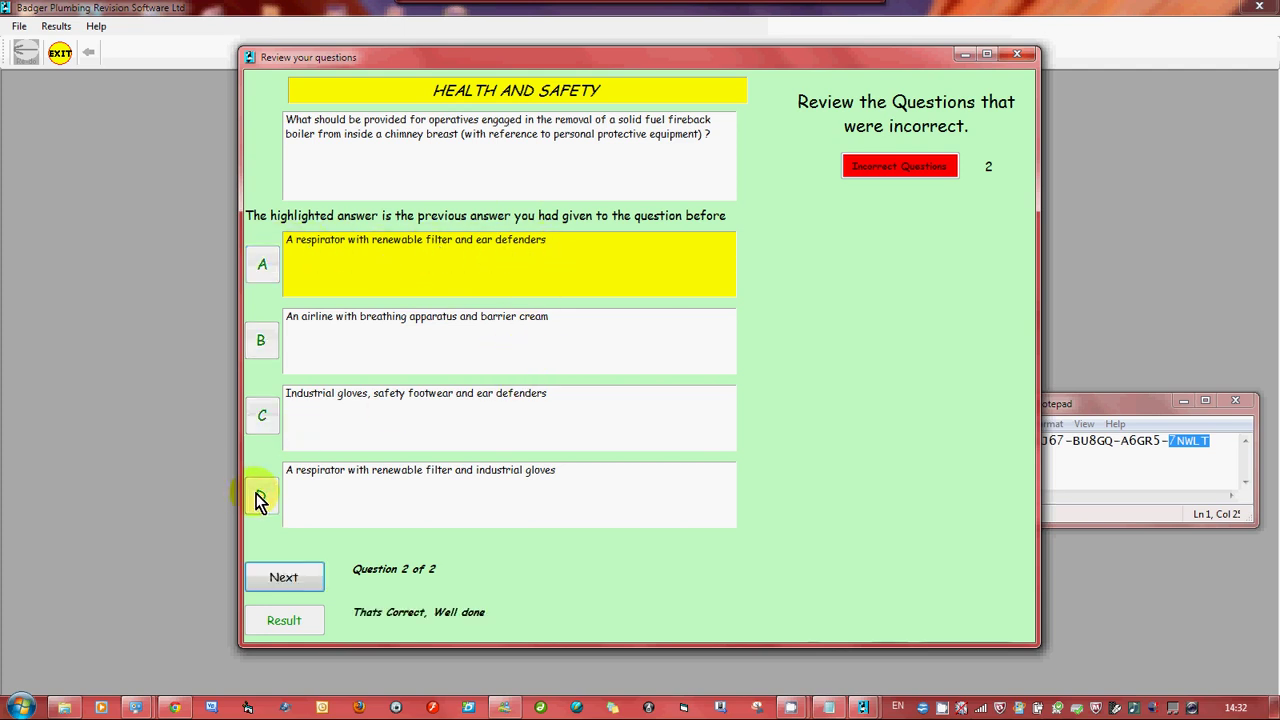
click(278, 583)
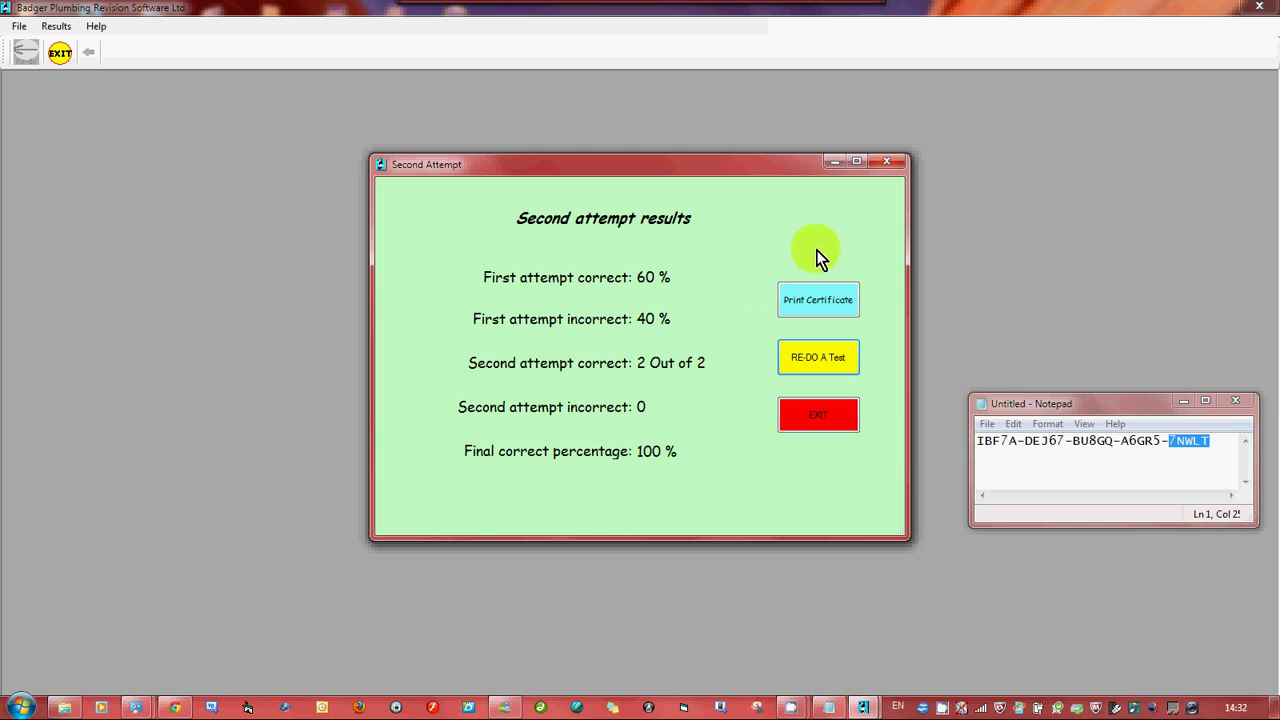
View the 100% Health and Safety Certificate of Achievement, close it, and choose RE-DO A Test
click(815, 301)
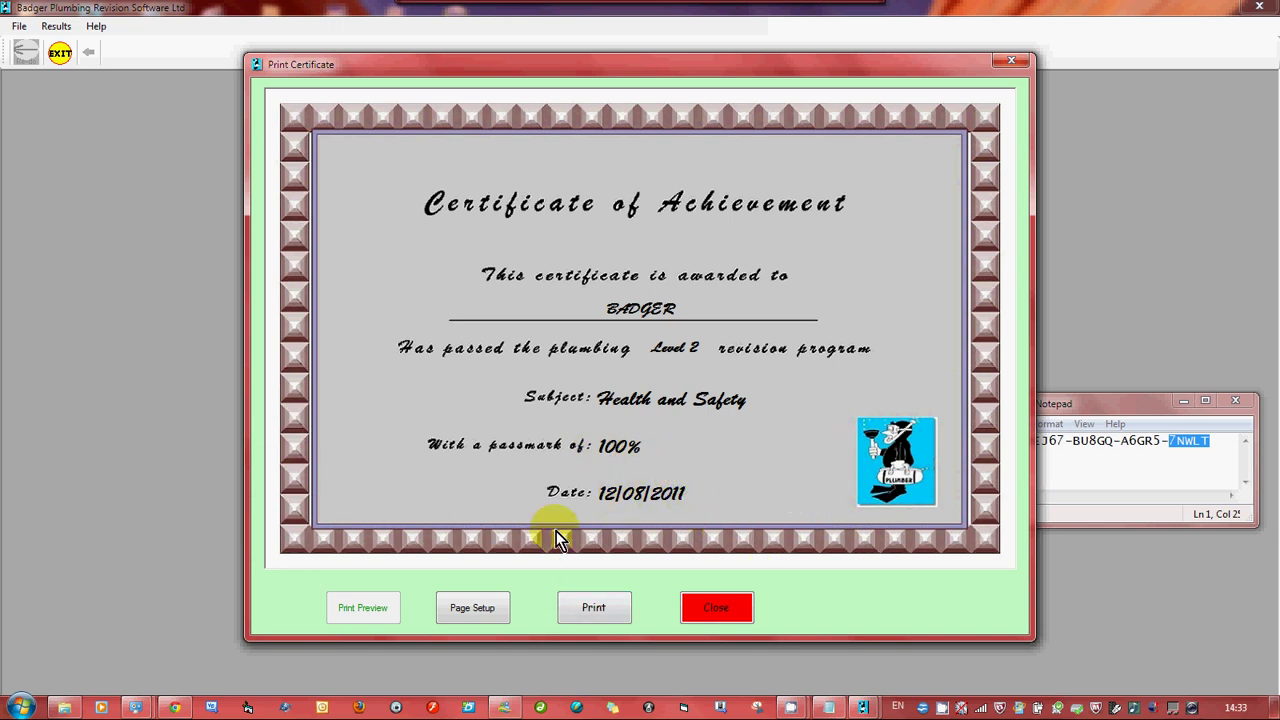
click(714, 608)
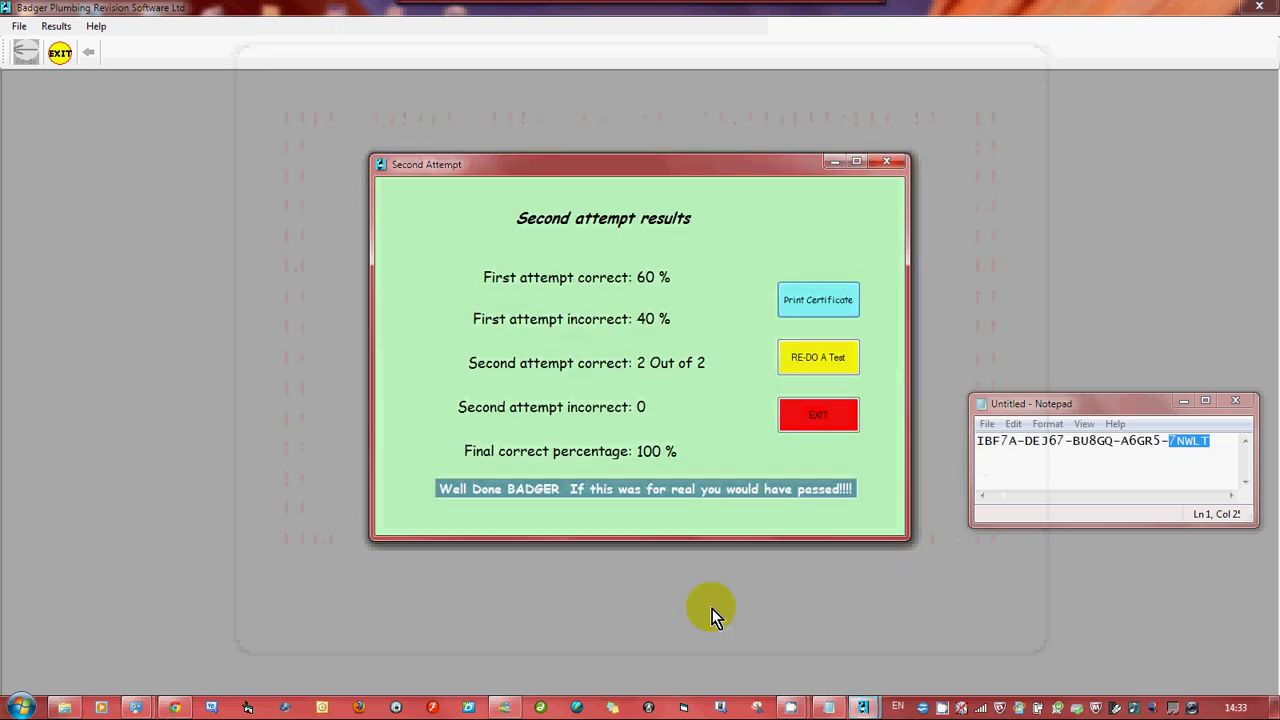
click(809, 357)
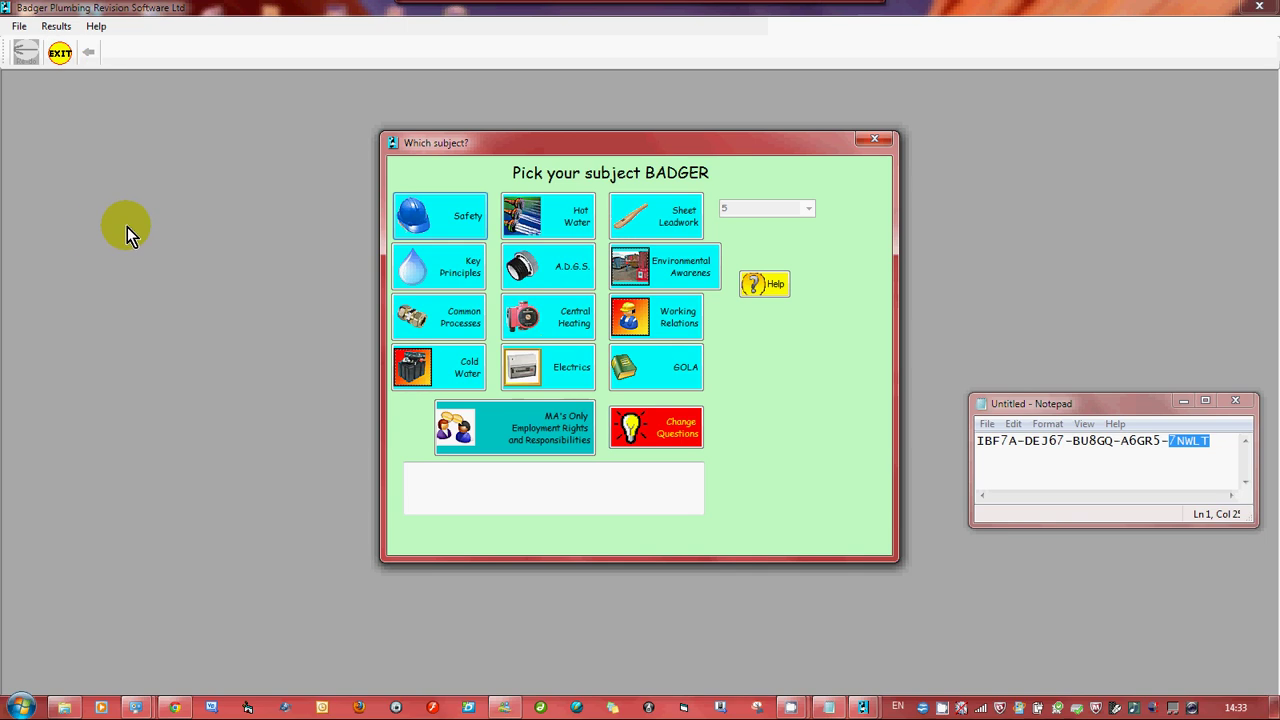
Print the past results to screen, showing the single 60% Health and Safety attempt
click(60, 28)
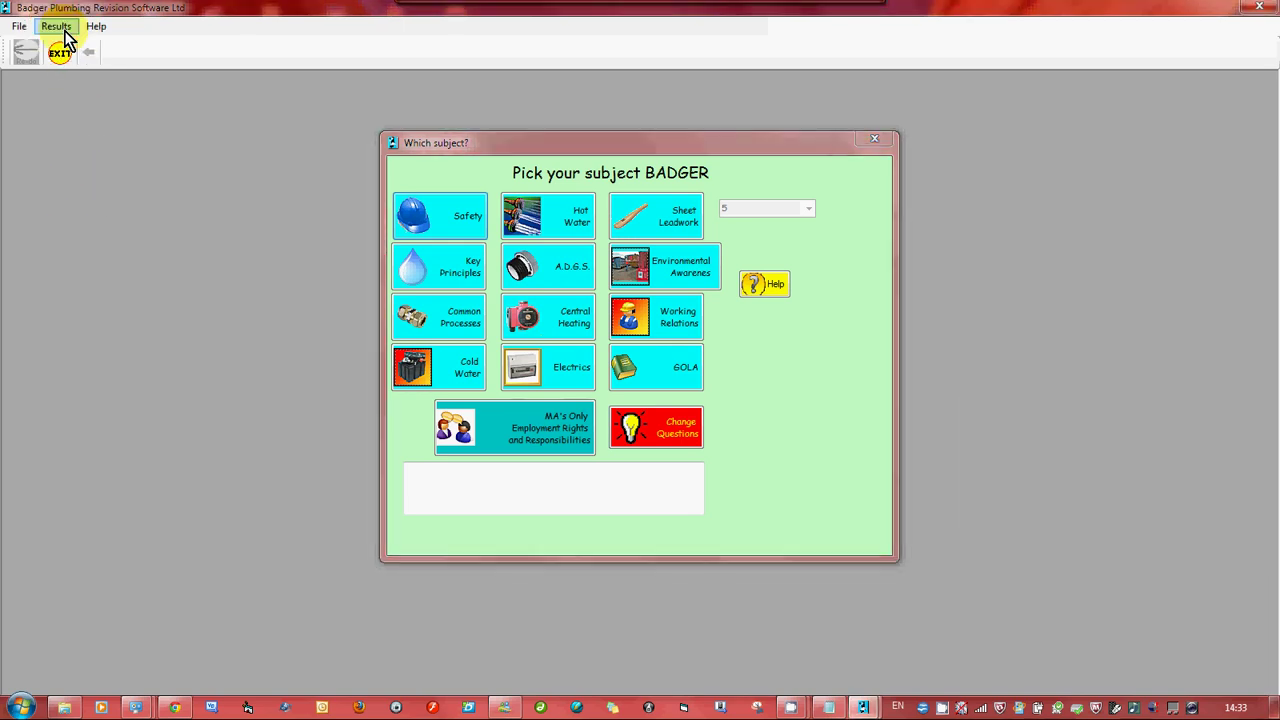
click(60, 27)
click(58, 27)
click(57, 27)
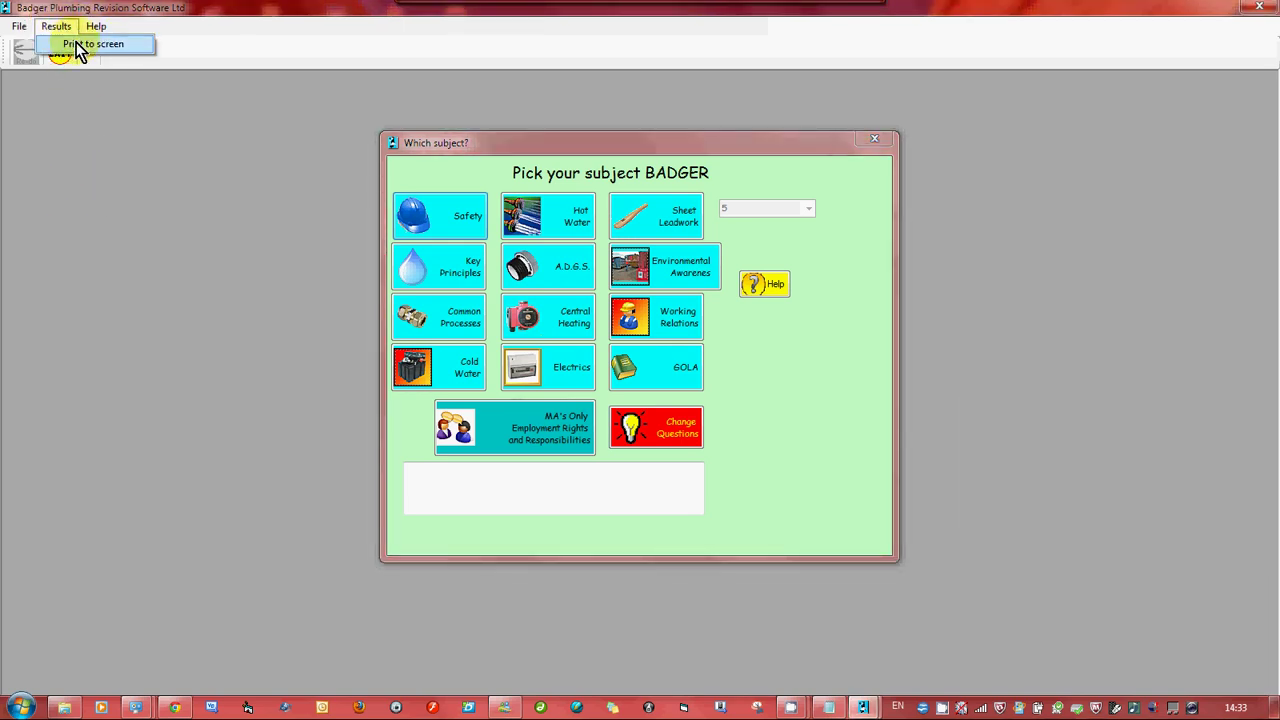
click(76, 44)
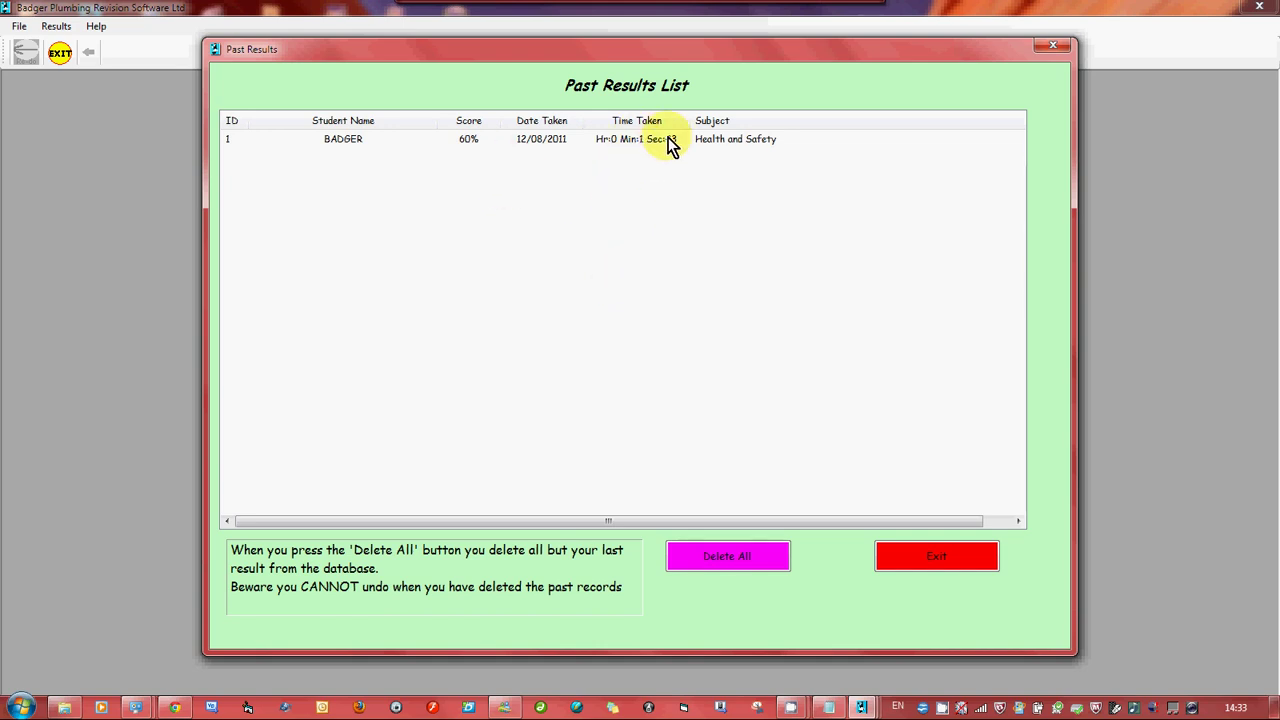
Exit the Past Results list, then quit the program, confirming with Yes
click(944, 563)
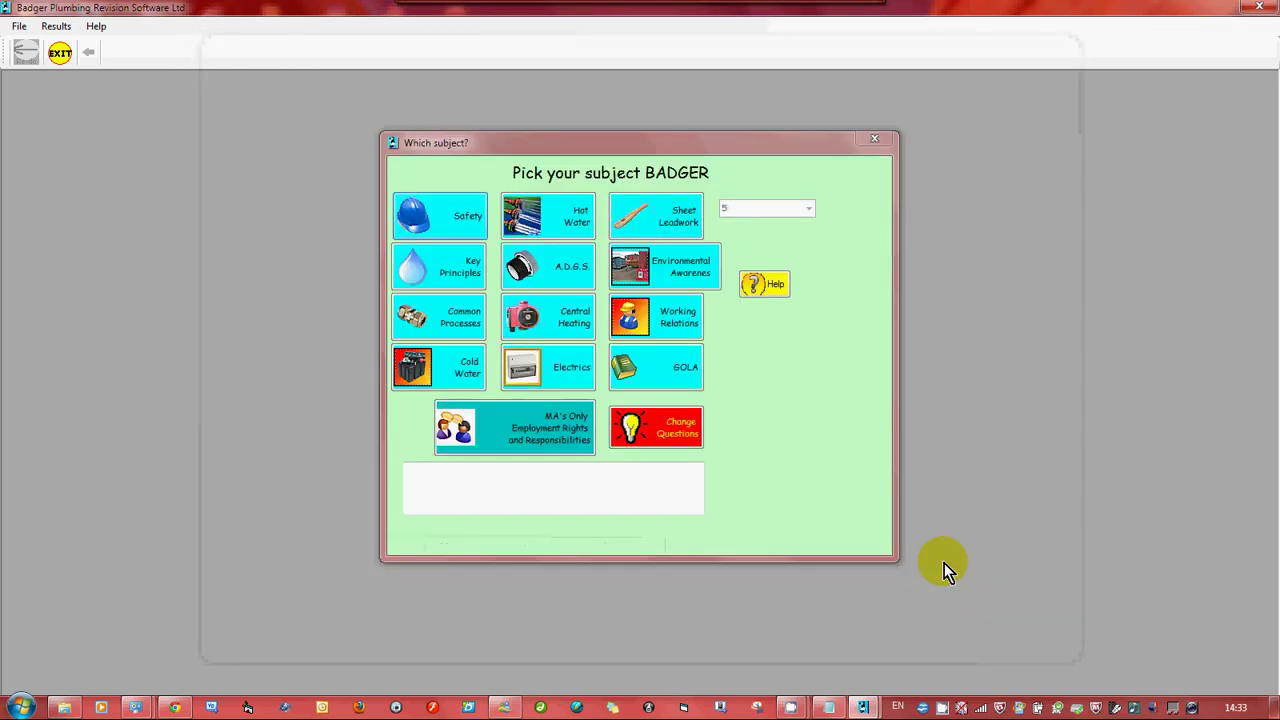
click(62, 55)
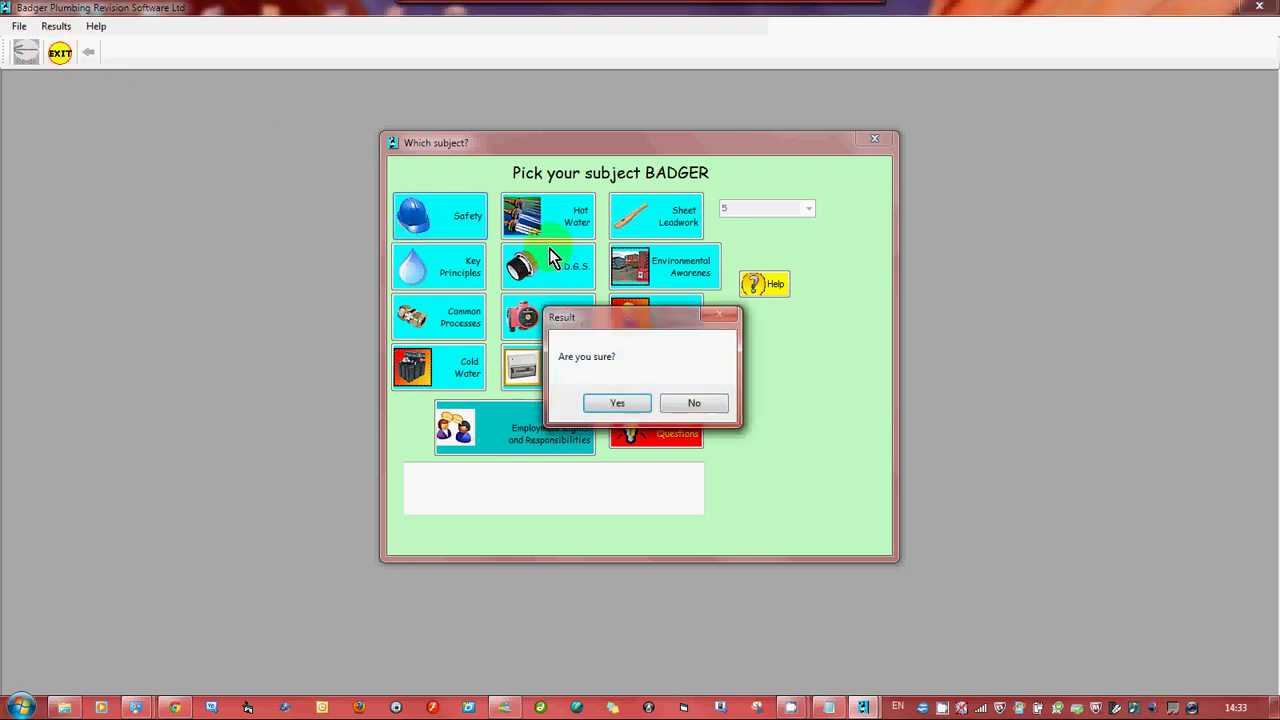
click(617, 403)
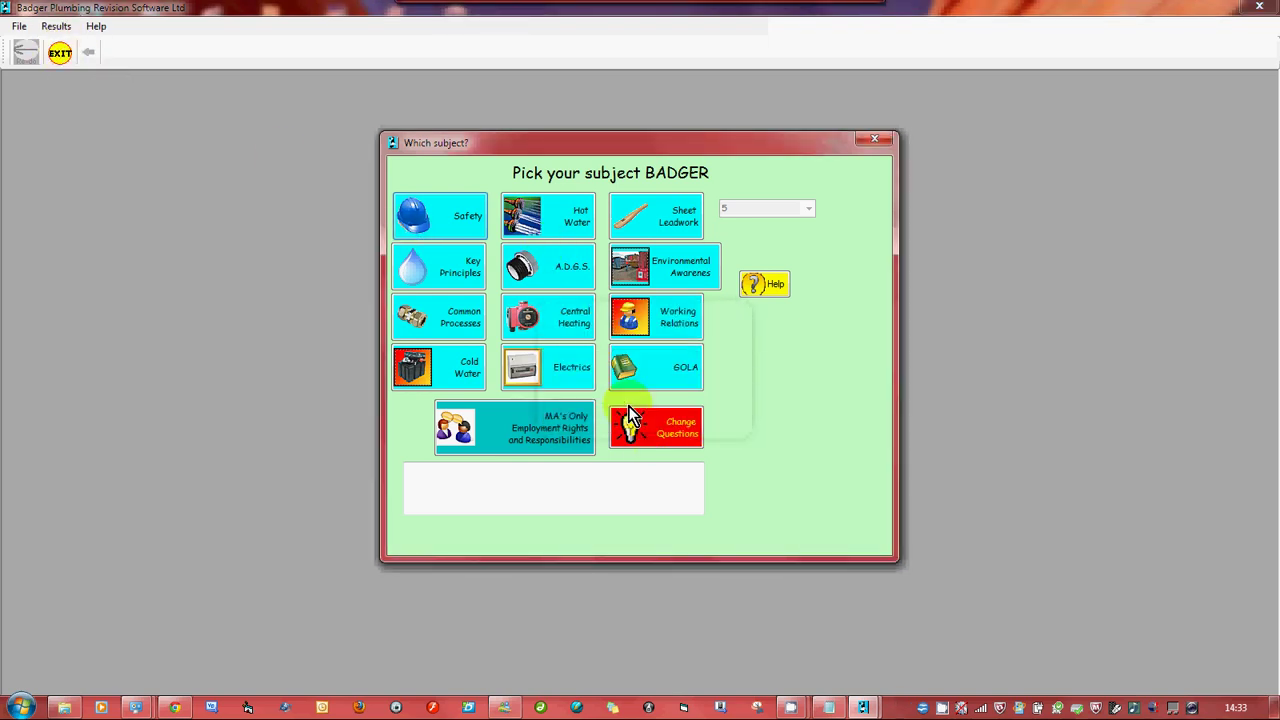